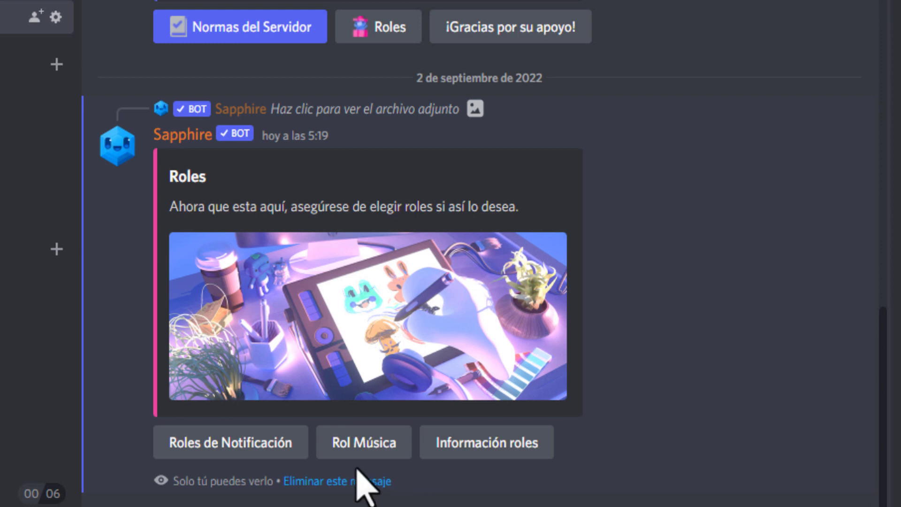
- Open the notification roles message and choose Actualizaciones and Blog de Discord for the Discord notifications
click(224, 458)
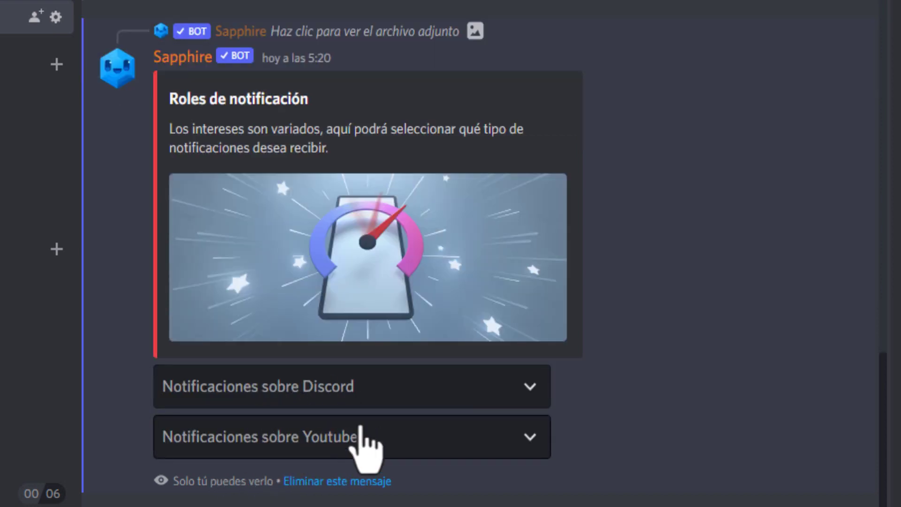
click(364, 395)
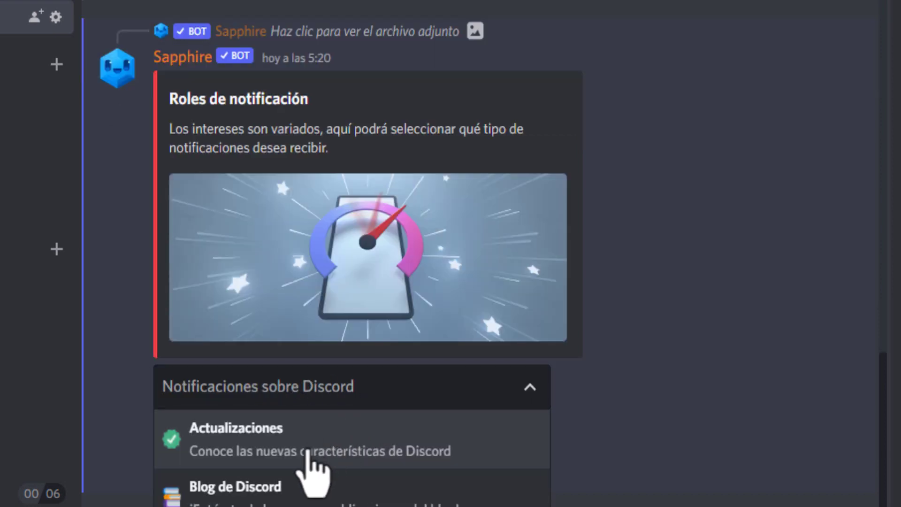
click(307, 454)
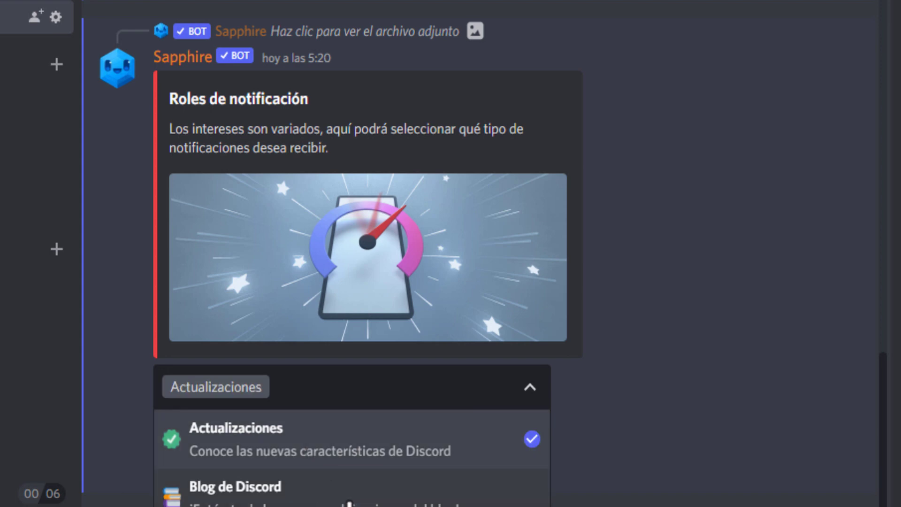
click(347, 497)
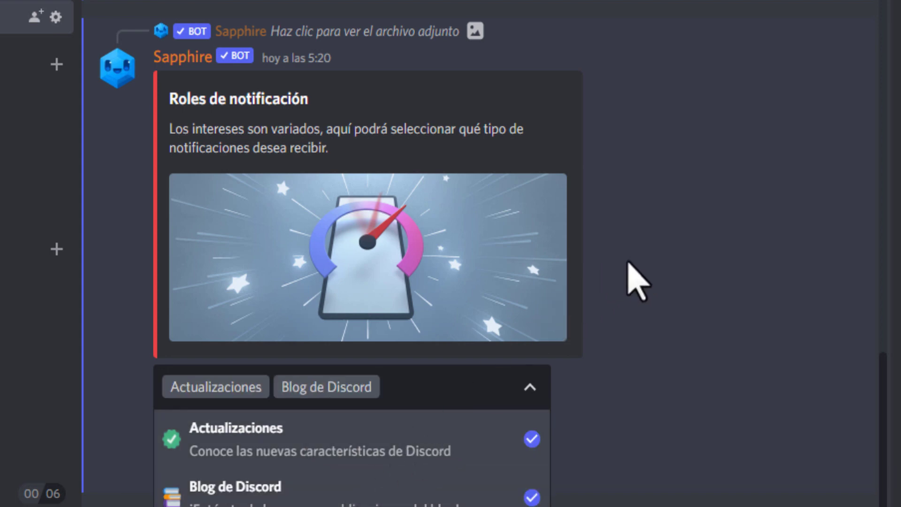
click(633, 275)
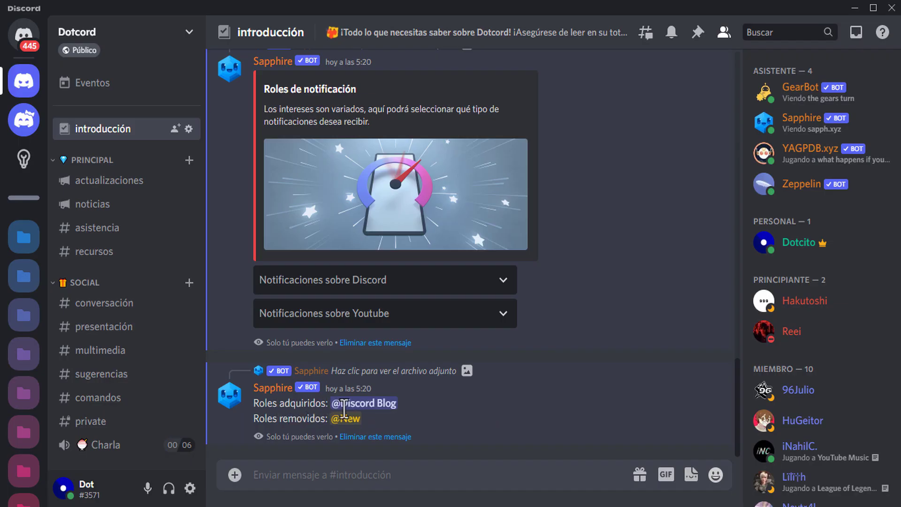
- Choose Discord and Discord Tutorial for the YouTube notifications in the notification roles message
click(405, 319)
click(405, 359)
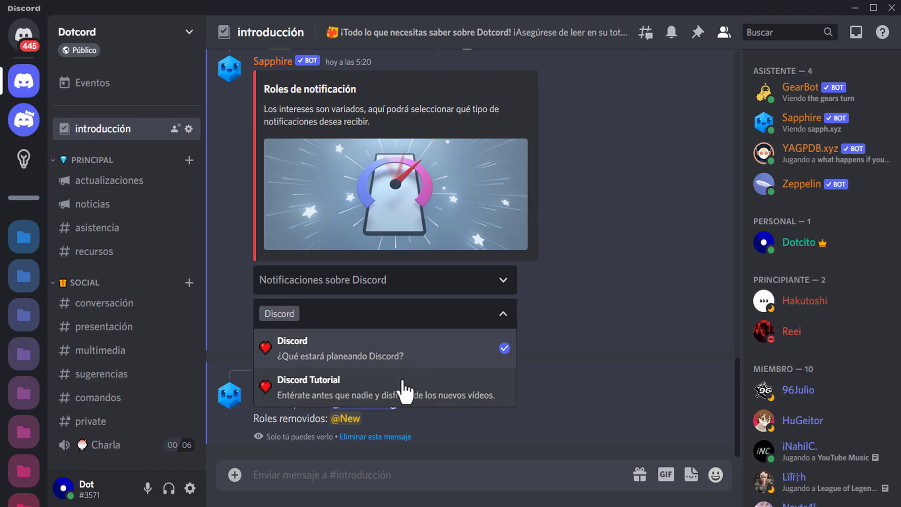
click(404, 390)
click(586, 317)
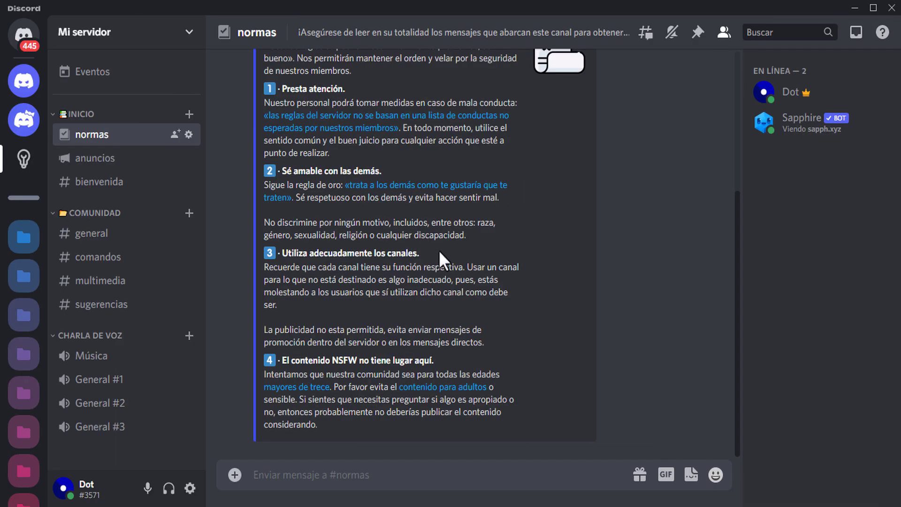
- Check the Sapphire bot's profile among the members of Mi servidor
click(773, 136)
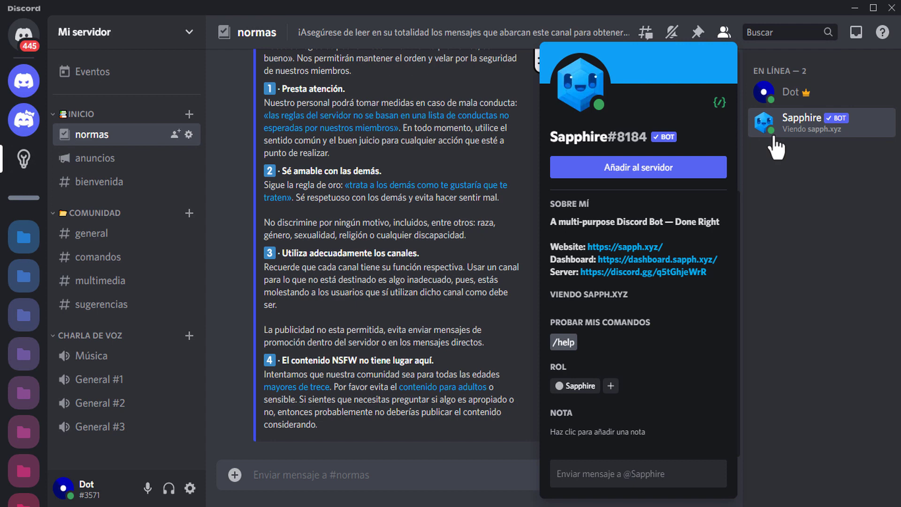
click(773, 134)
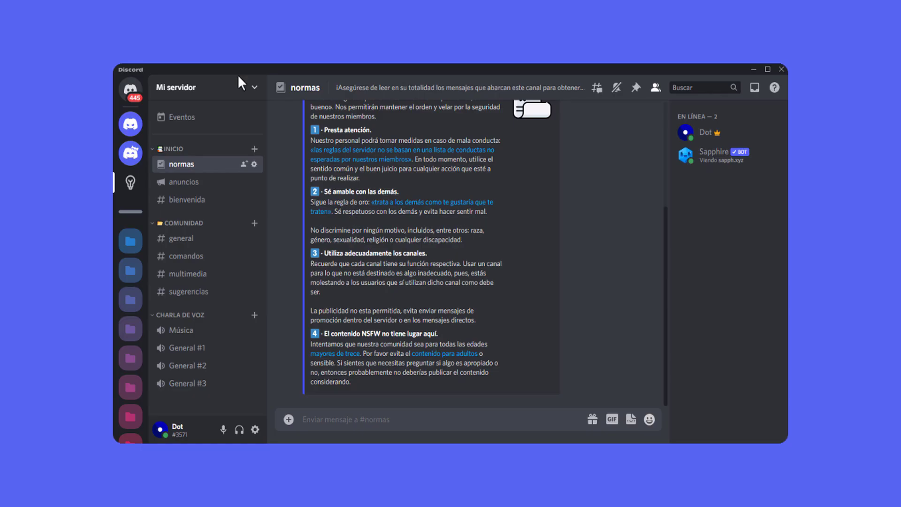
- Move the Sapphire role in Mi servidor's role hierarchy to between Moderador and Miembros
click(253, 88)
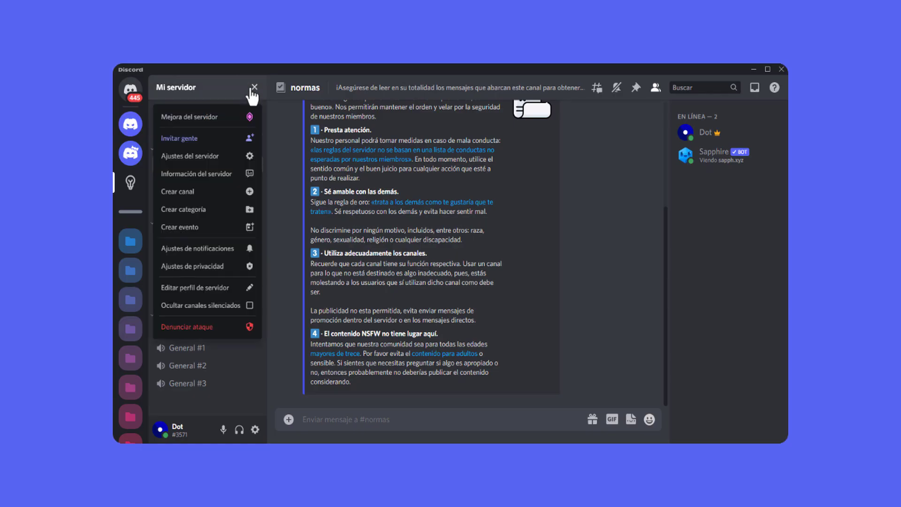
click(226, 156)
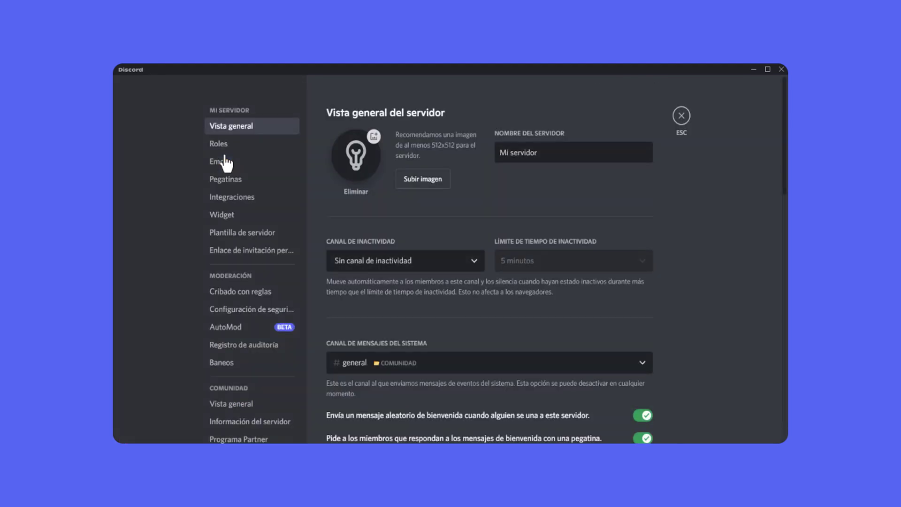
click(229, 149)
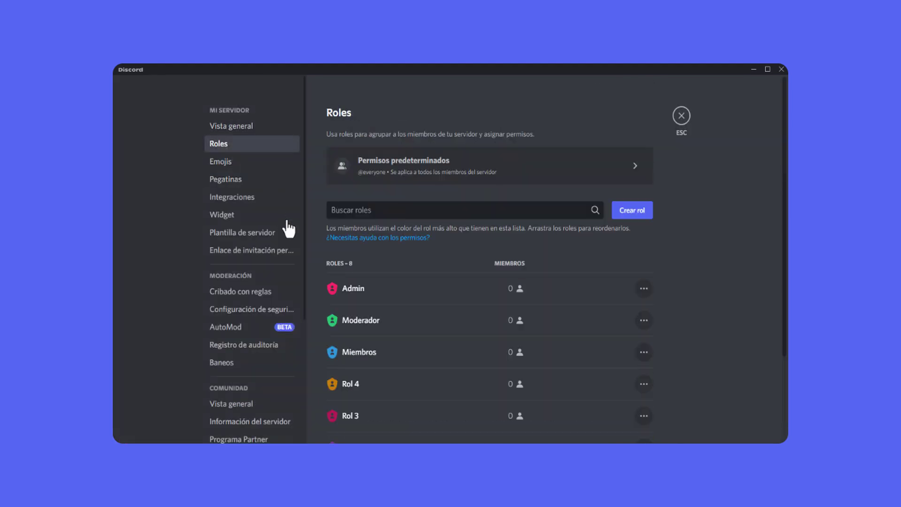
scroll(359, 313, down, 3)
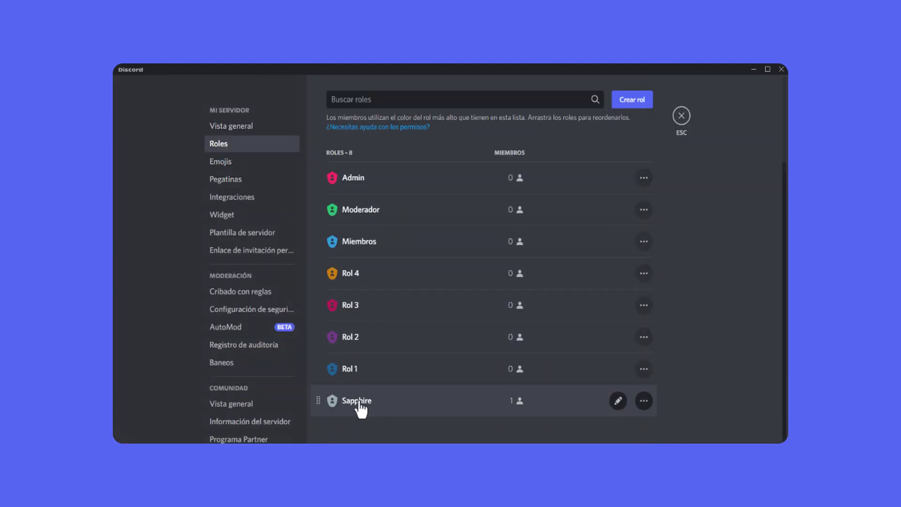
click(415, 407)
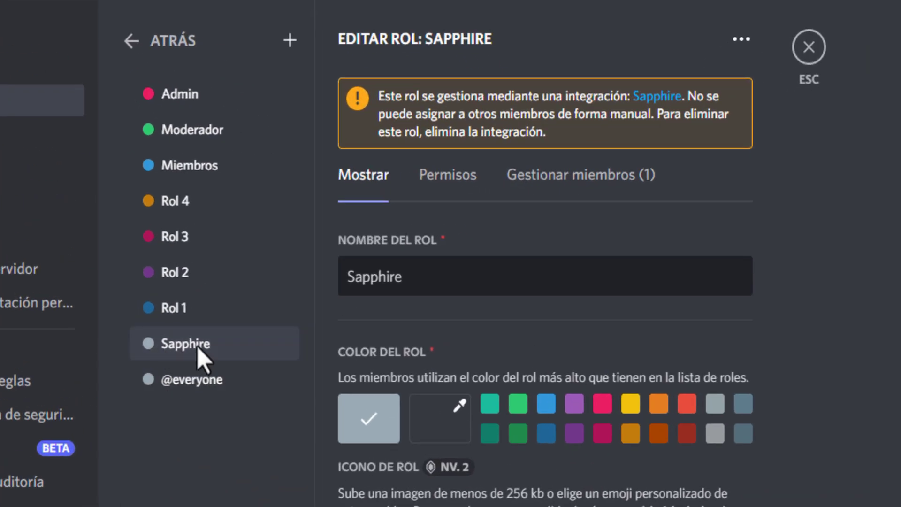
drag(198, 346, 198, 162)
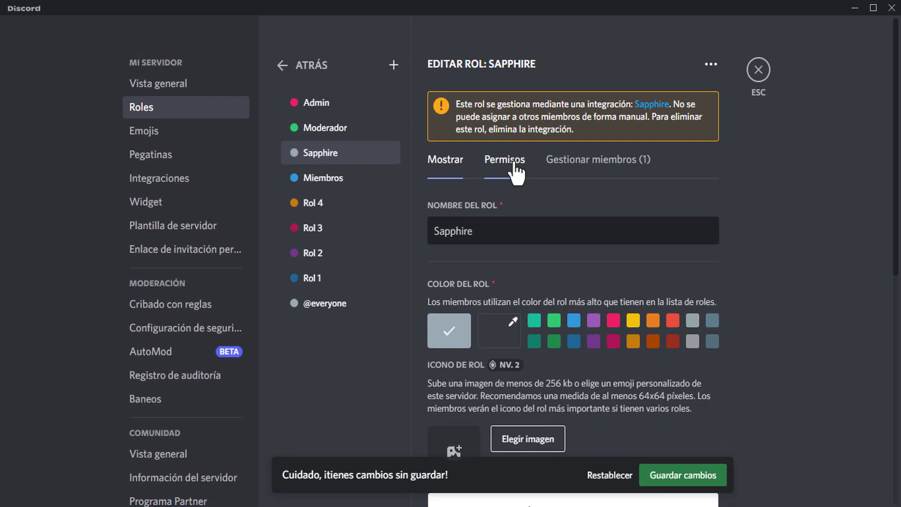
- Filter the Sapphire role's permissions by "ges" to check the management permissions, and save the role changes
click(515, 169)
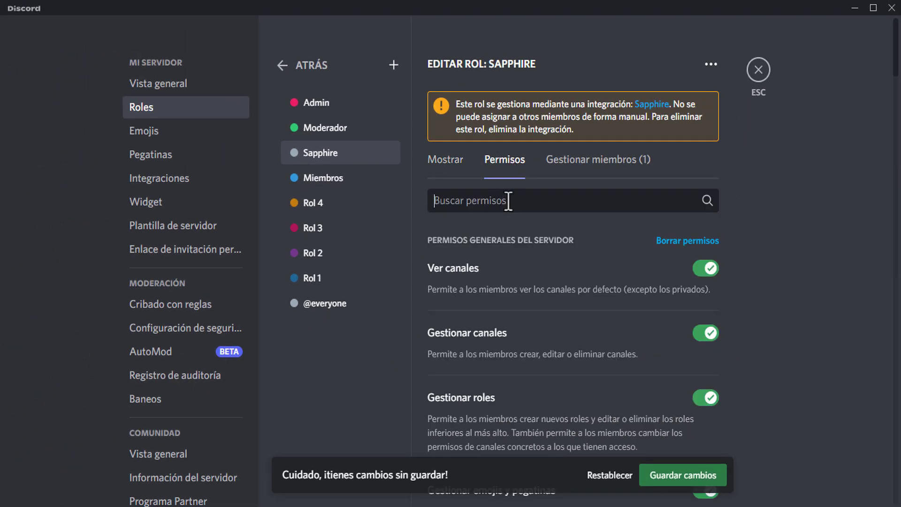
text(ges)
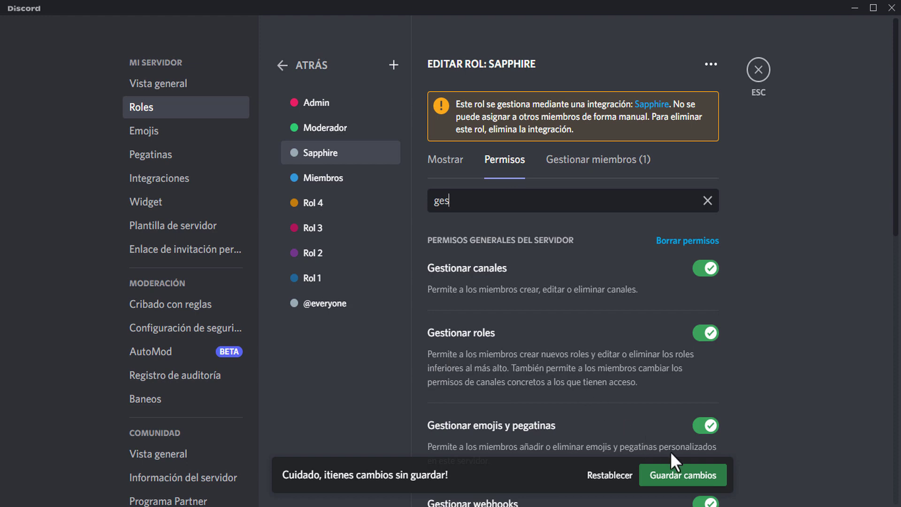
click(681, 475)
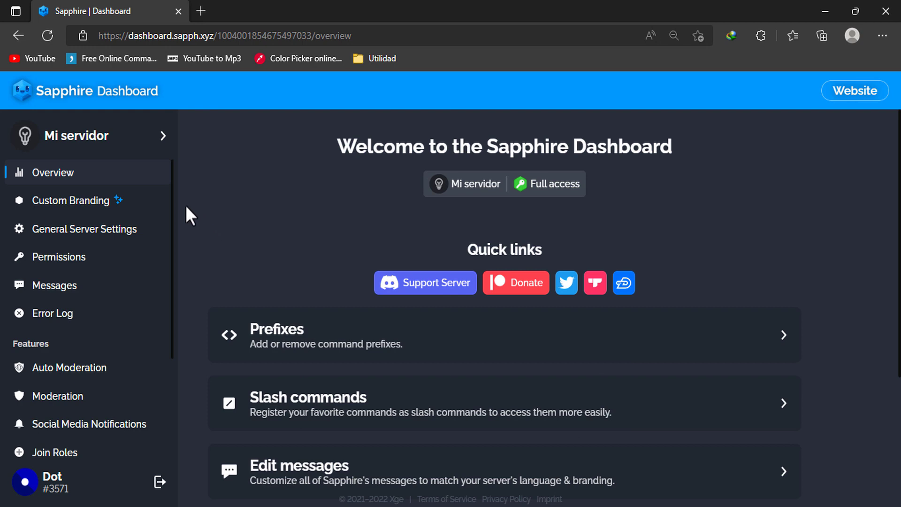
- In the Sapphire Dashboard, create a custom select menu component named "Menu roles" and save the changes
scroll(172, 234, down, 3)
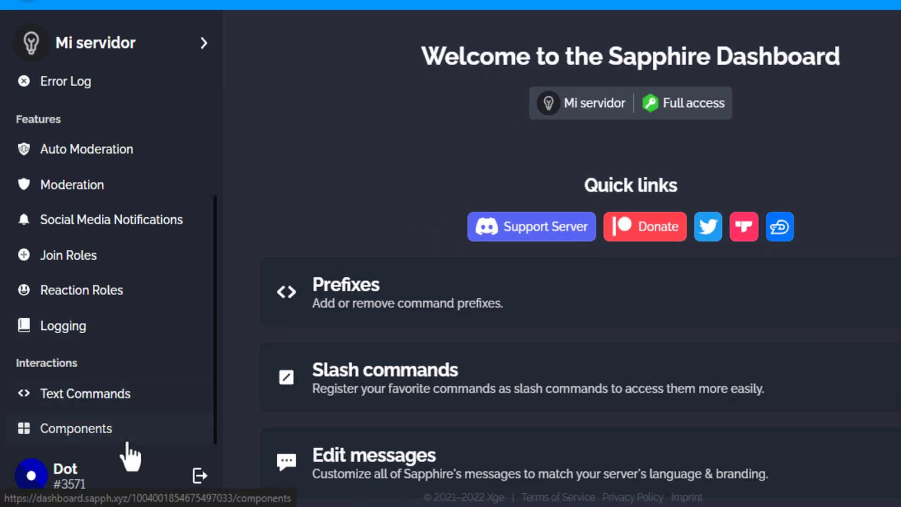
click(129, 428)
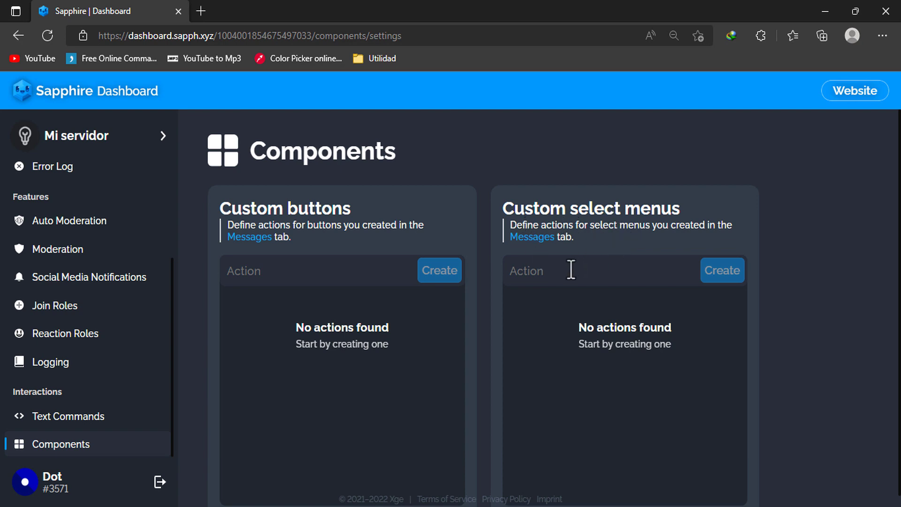
click(555, 276)
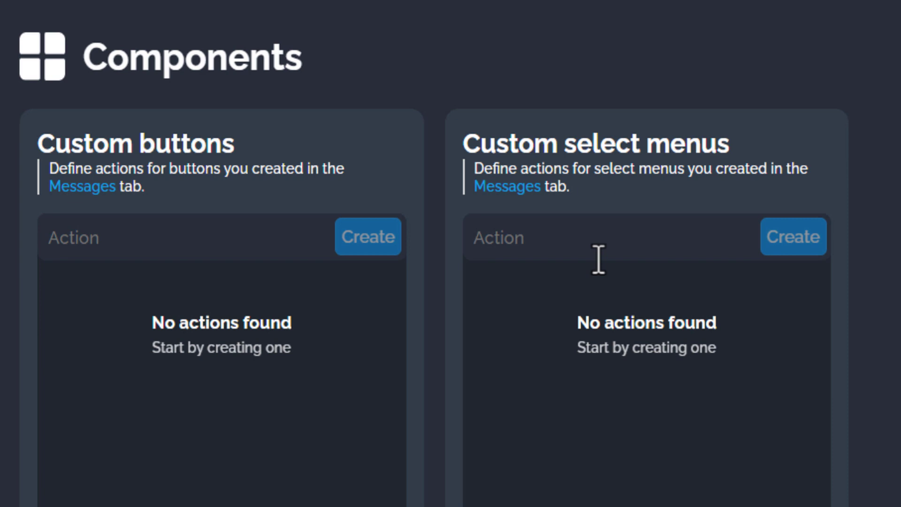
text(Menu roles)
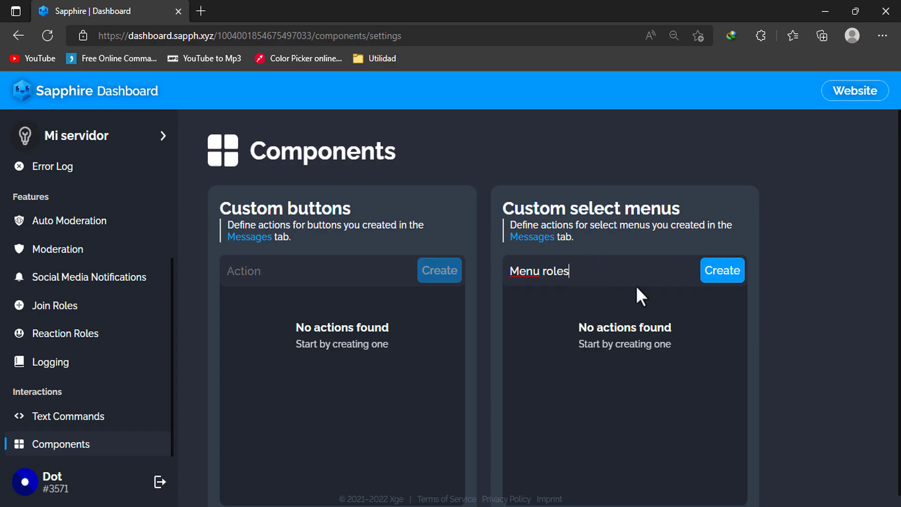
click(721, 276)
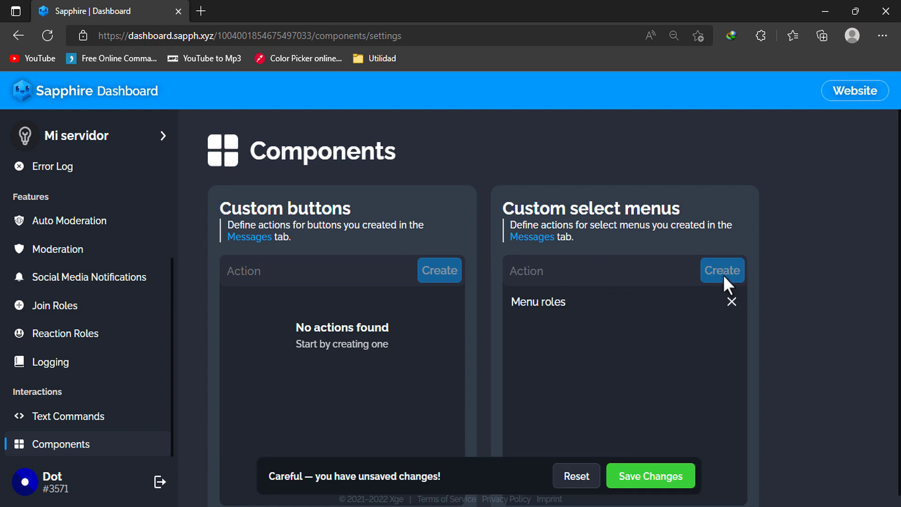
click(638, 479)
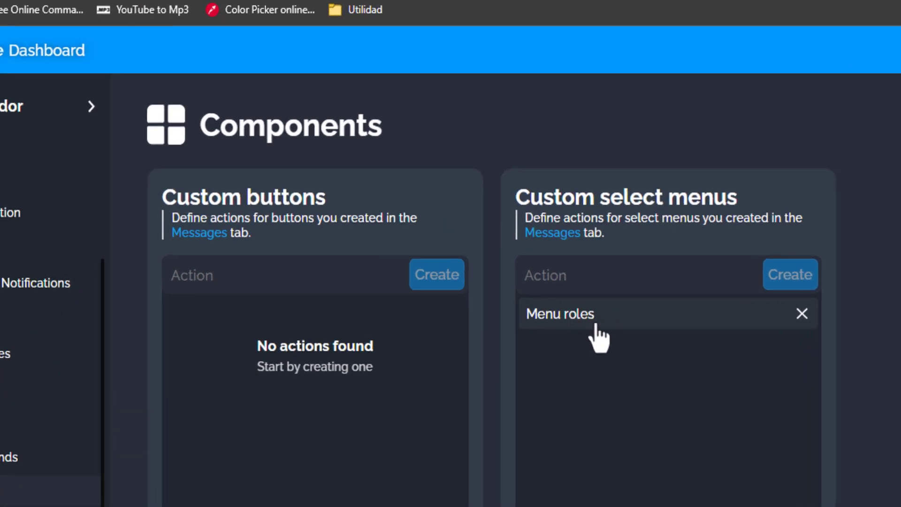
- Add a first option to the Menu roles select menu and give it the Toggle roles action
click(597, 323)
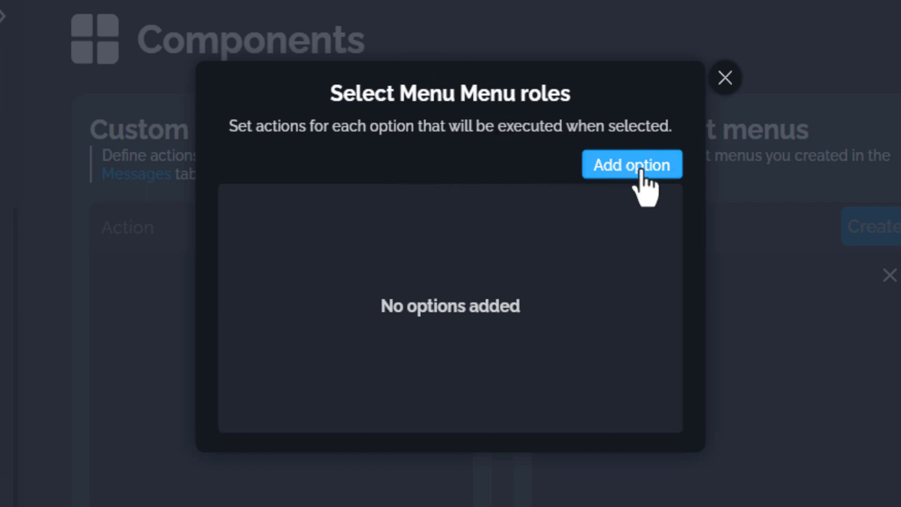
click(612, 168)
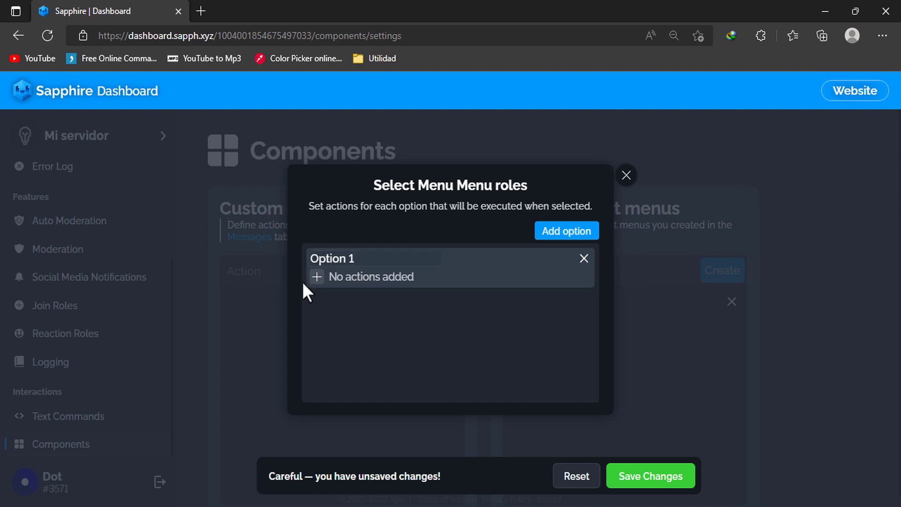
click(317, 277)
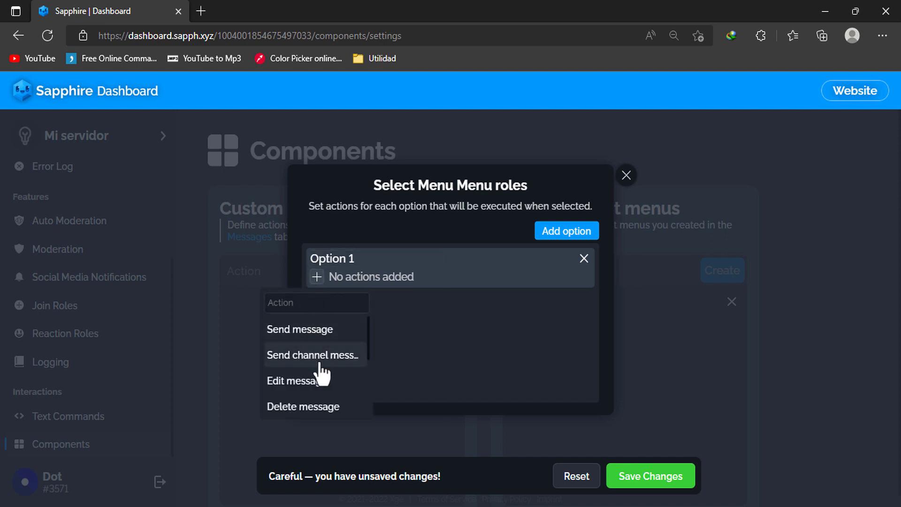
scroll(332, 366, down, 1)
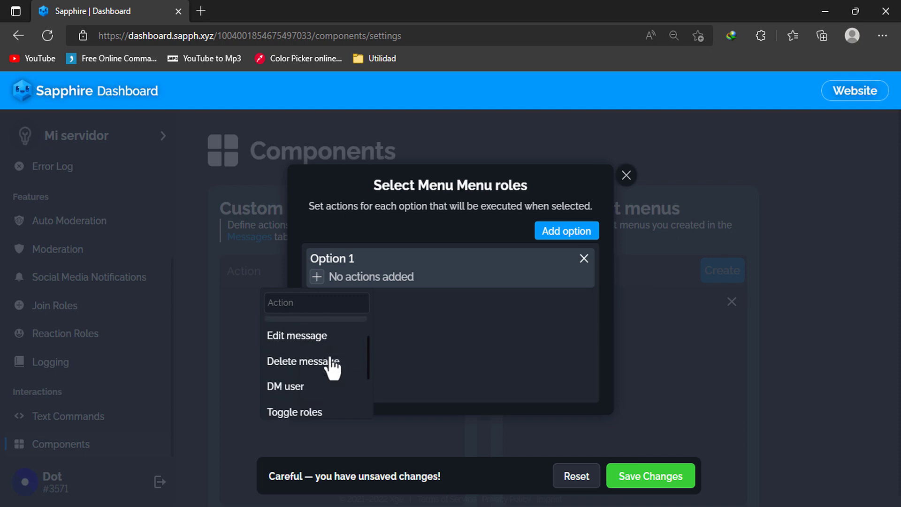
scroll(331, 366, down, 1)
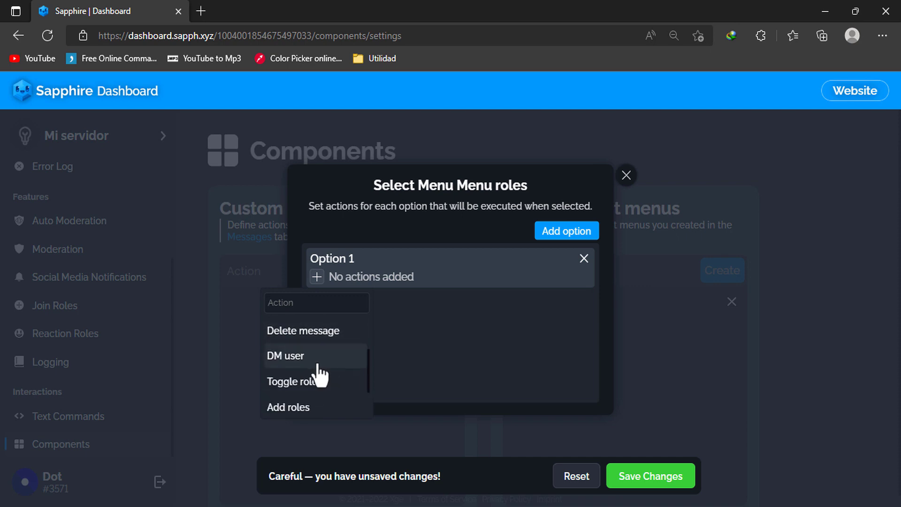
scroll(320, 374, down, 1)
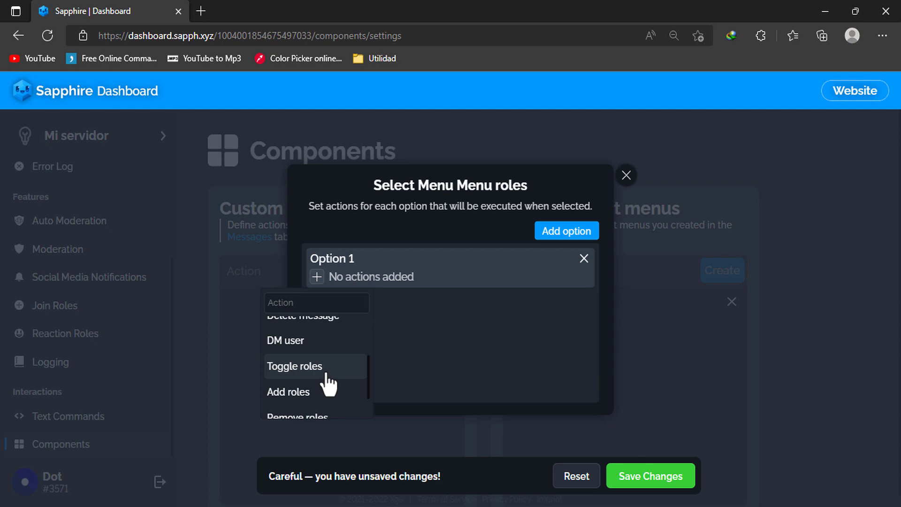
click(349, 381)
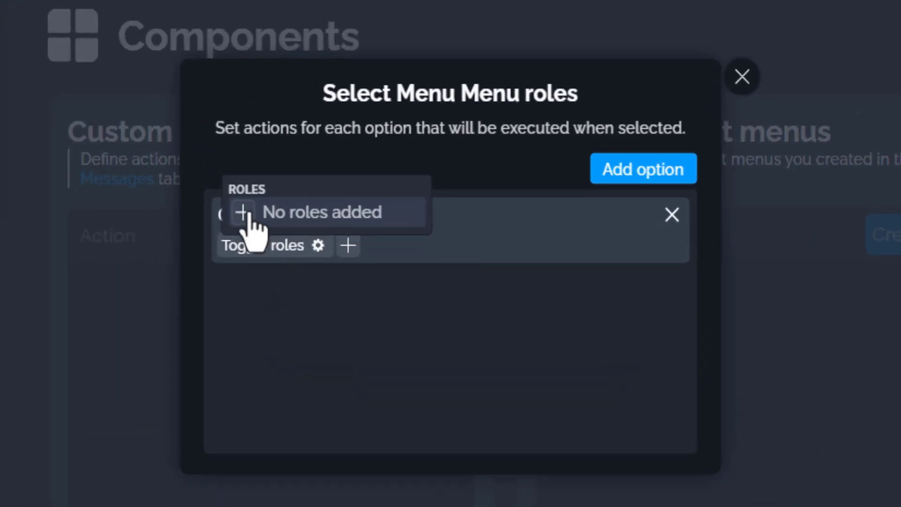
- Assign Rol 1 to the first option's Toggle roles action
click(242, 213)
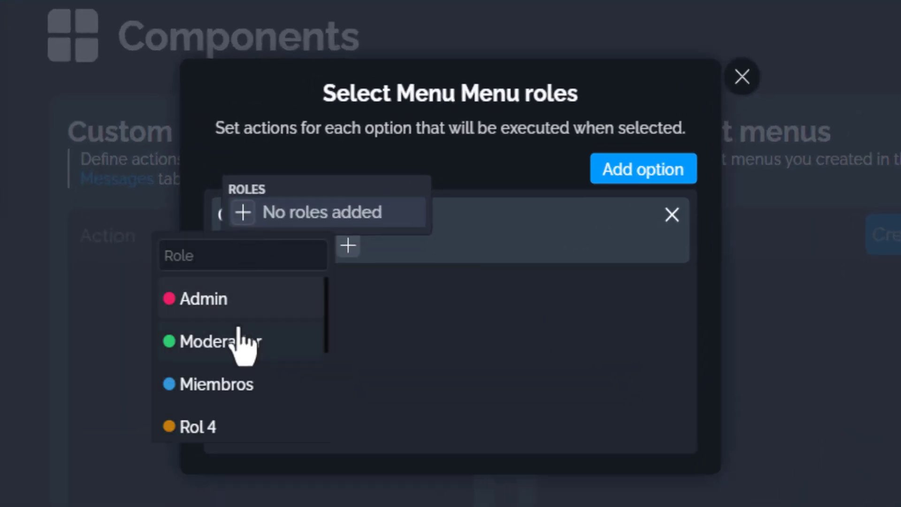
scroll(242, 342, down, 2)
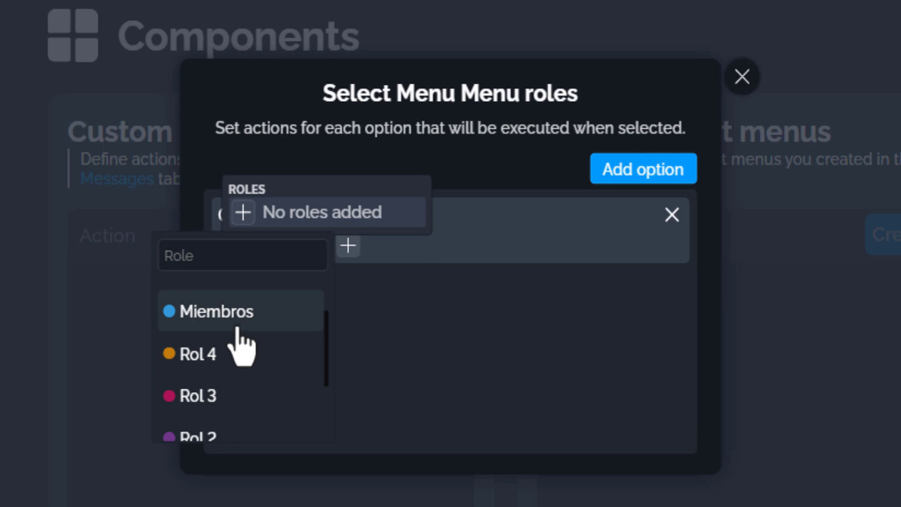
scroll(240, 345, down, 3)
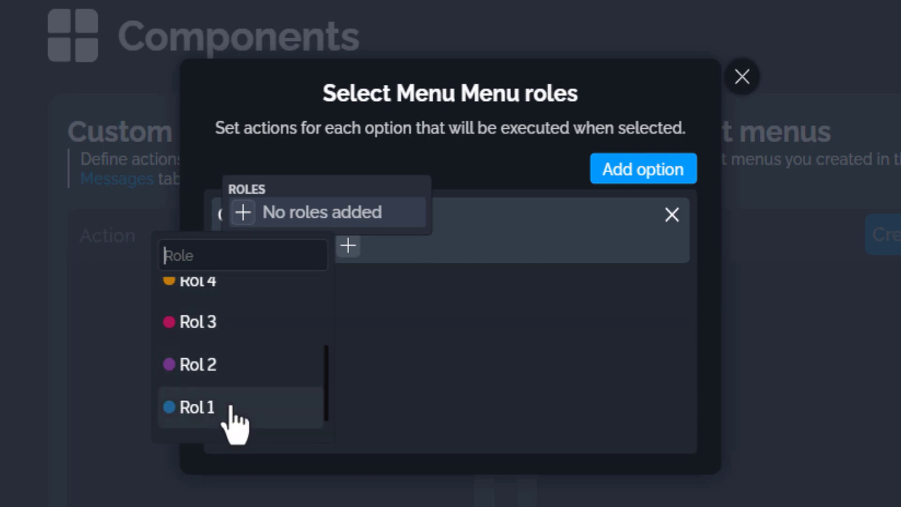
click(233, 409)
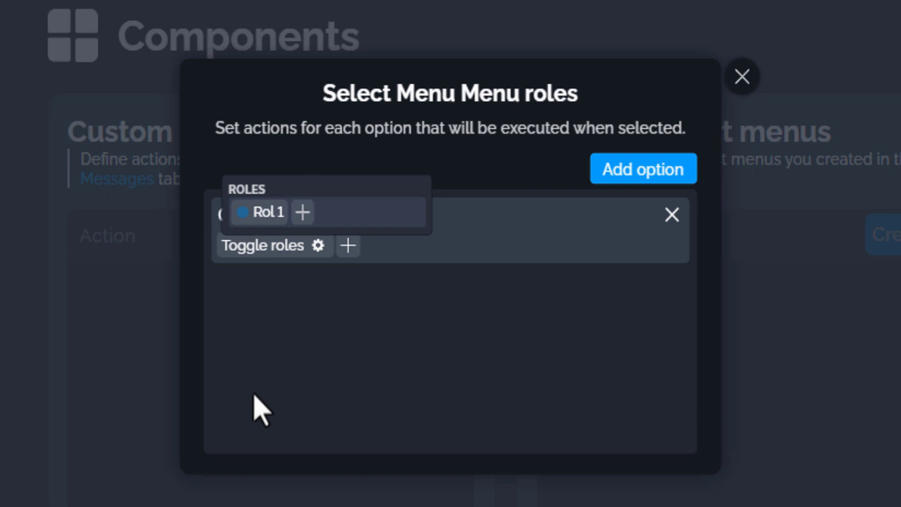
- Add three more options to the Menu roles select menu
click(653, 170)
click(653, 171)
click(653, 171)
scroll(476, 249, down, 2)
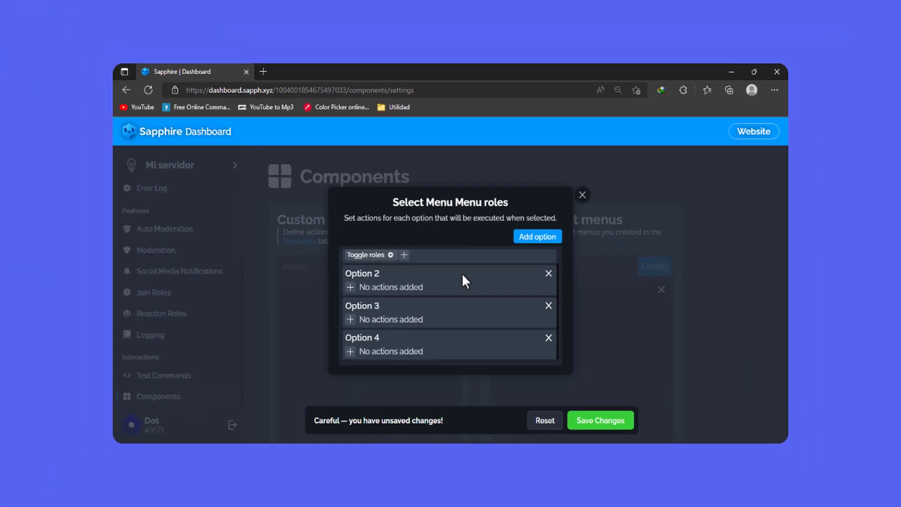
- Give Option 2 the Toggle roles action and assign Rol 2 to it
click(349, 288)
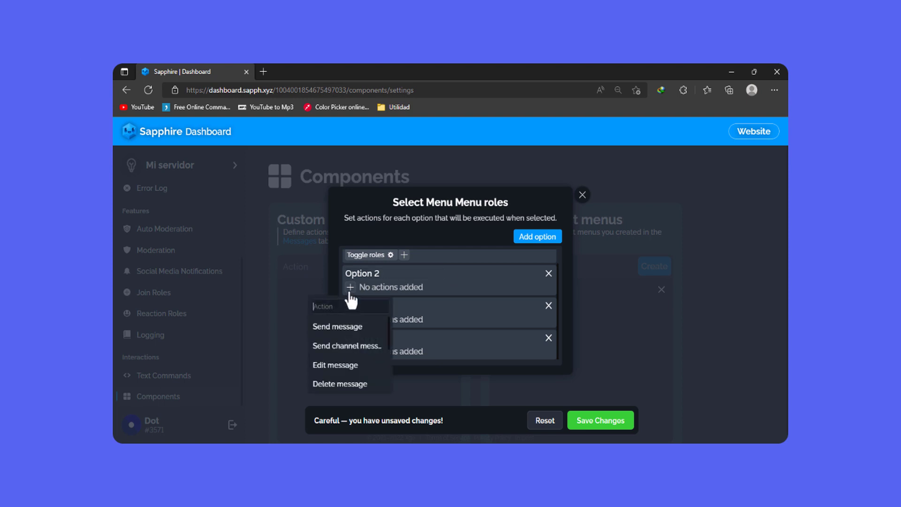
scroll(356, 352, down, 1)
scroll(356, 356, down, 2)
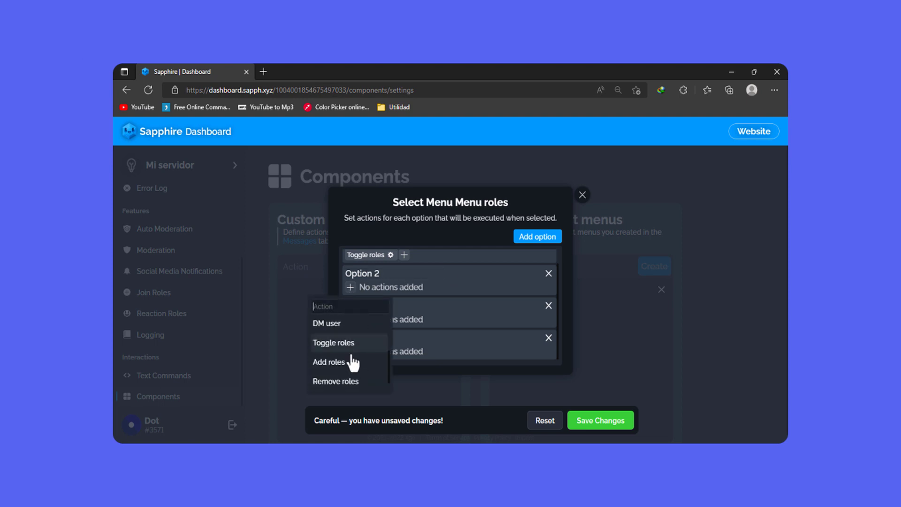
click(353, 363)
scroll(350, 348, down, 1)
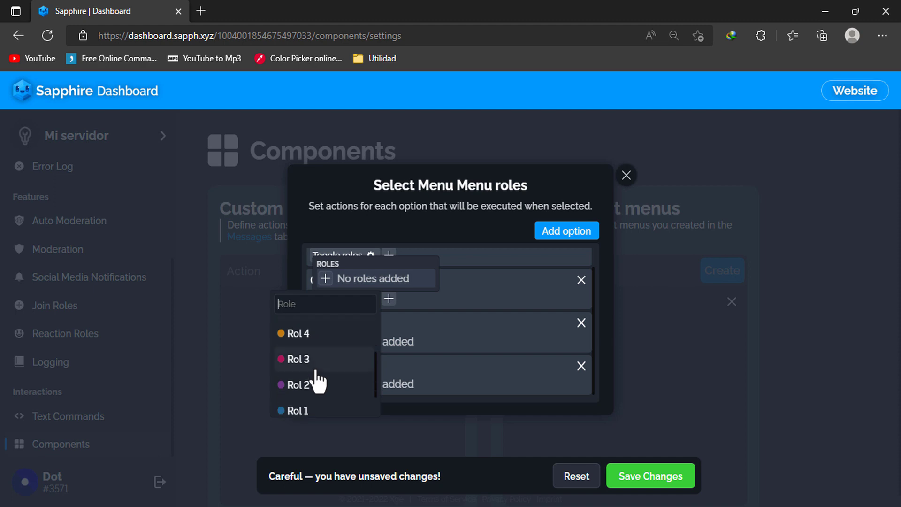
scroll(319, 382, down, 1)
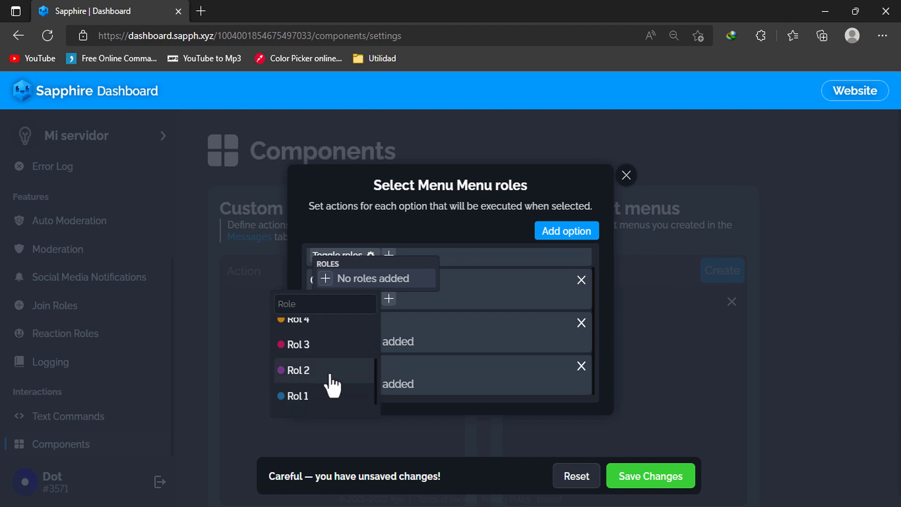
click(332, 375)
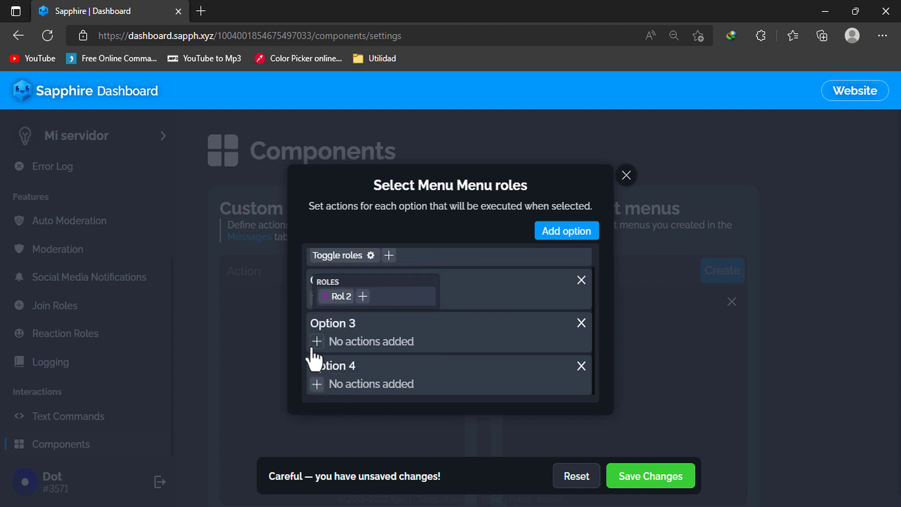
- Give Option 3 of the Menu roles select menu the Toggle roles action
click(316, 341)
scroll(368, 398, down, 2)
click(305, 444)
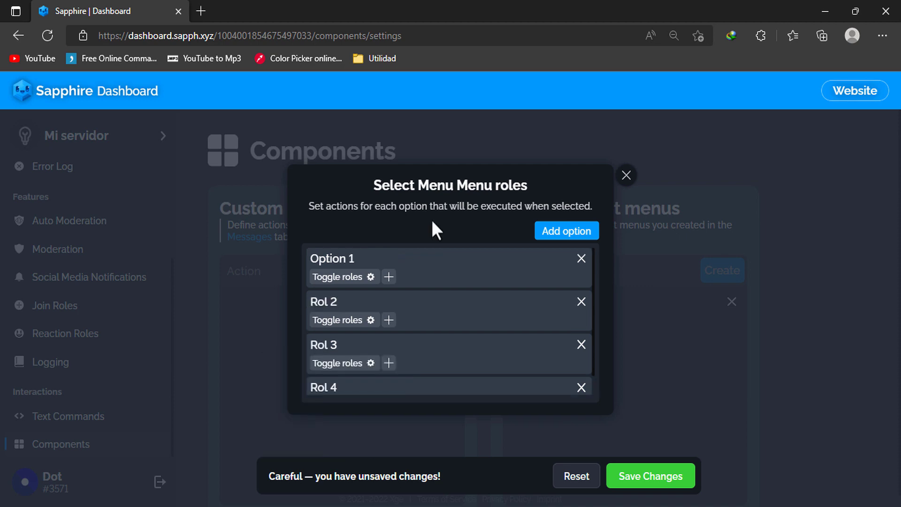
- Rename Option 1 as "Rol 1", save the changes and close the Menu roles settings
click(343, 261)
drag(346, 261, 320, 266)
text(Rol)
scroll(409, 311, down, 1)
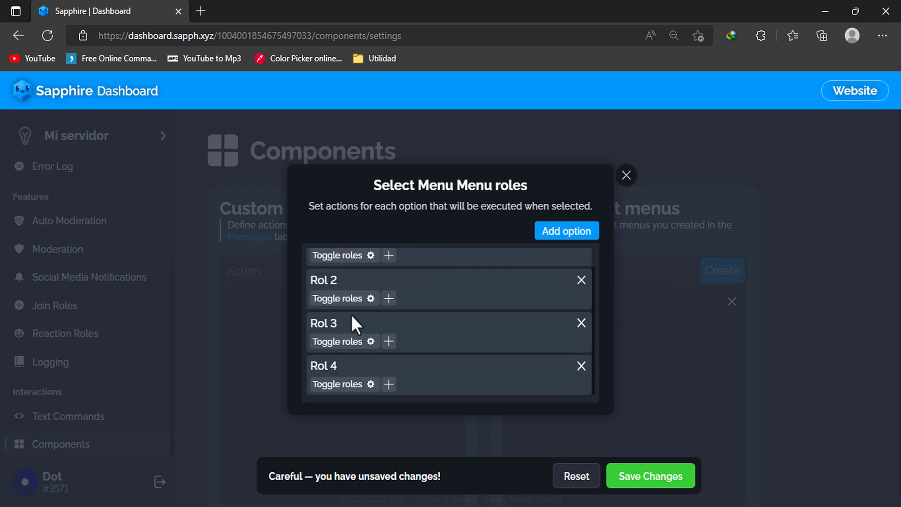
click(663, 488)
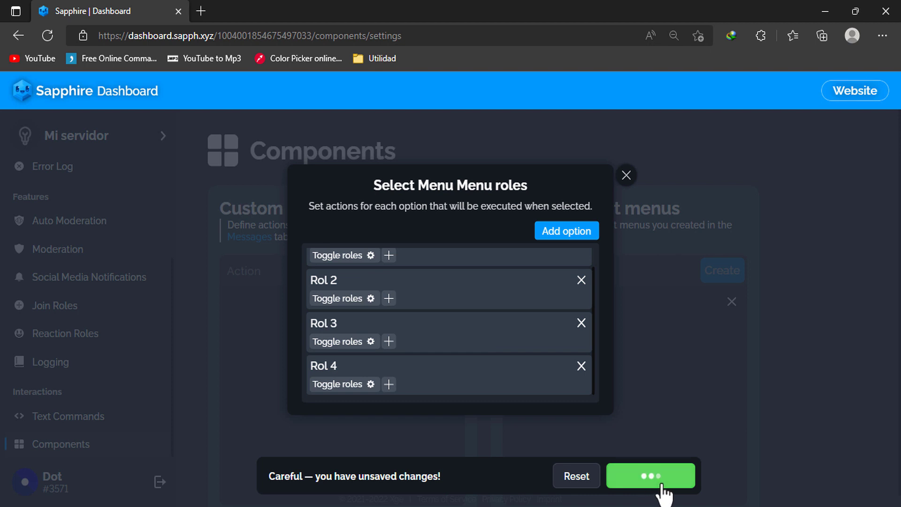
click(626, 176)
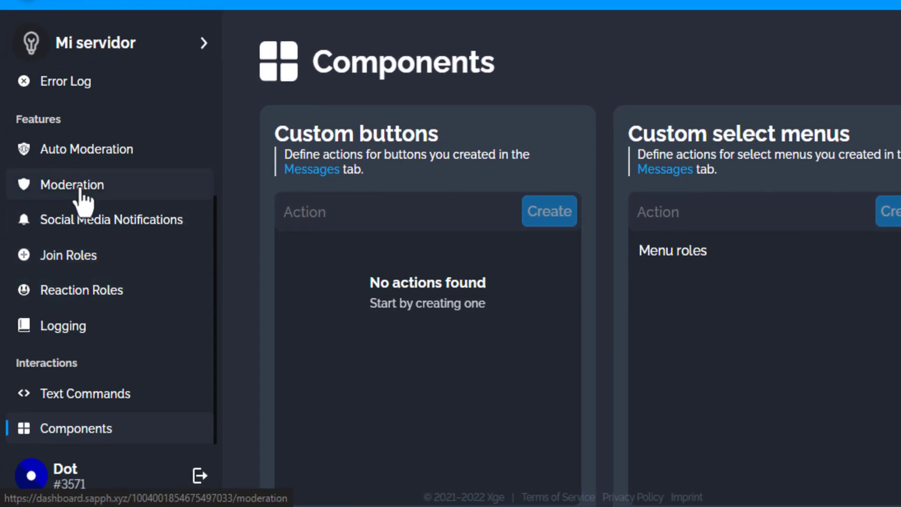
- Create a new message template named "rol menu" in the Messages section
scroll(85, 197, up, 4)
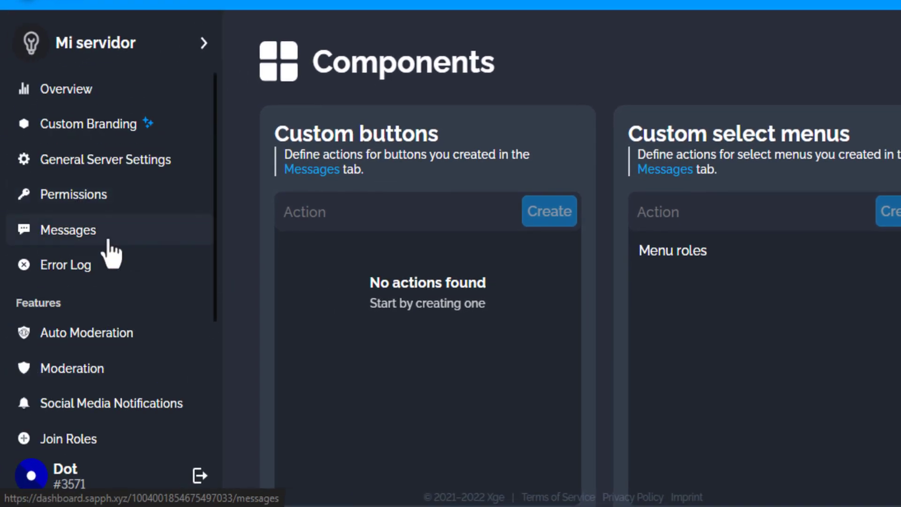
click(108, 240)
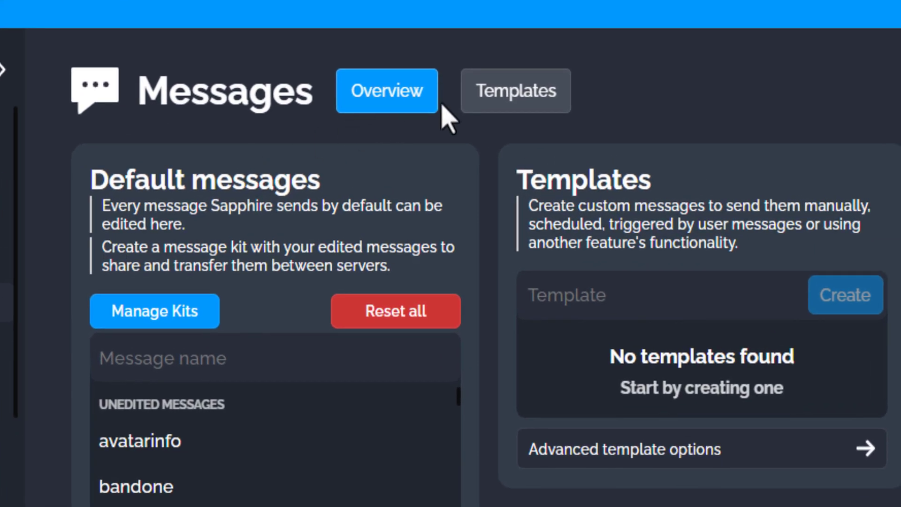
click(498, 89)
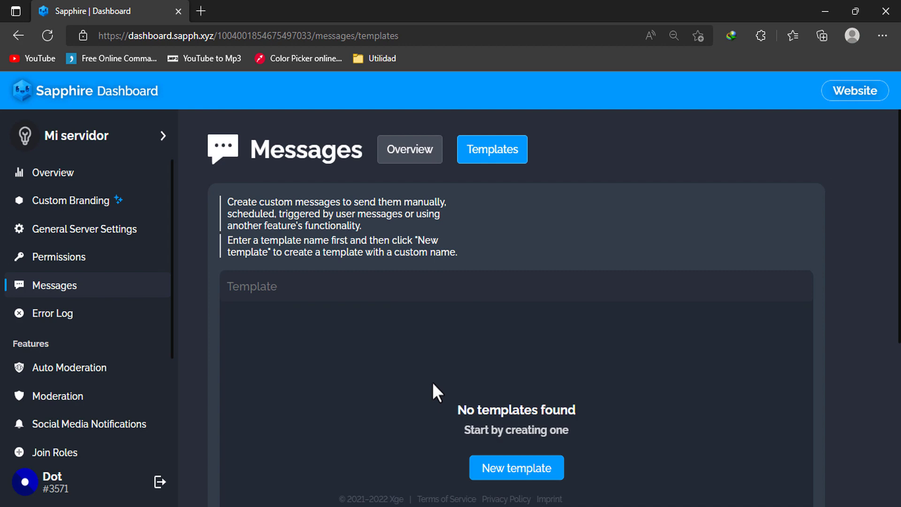
click(338, 291)
text(rol menu)
click(512, 475)
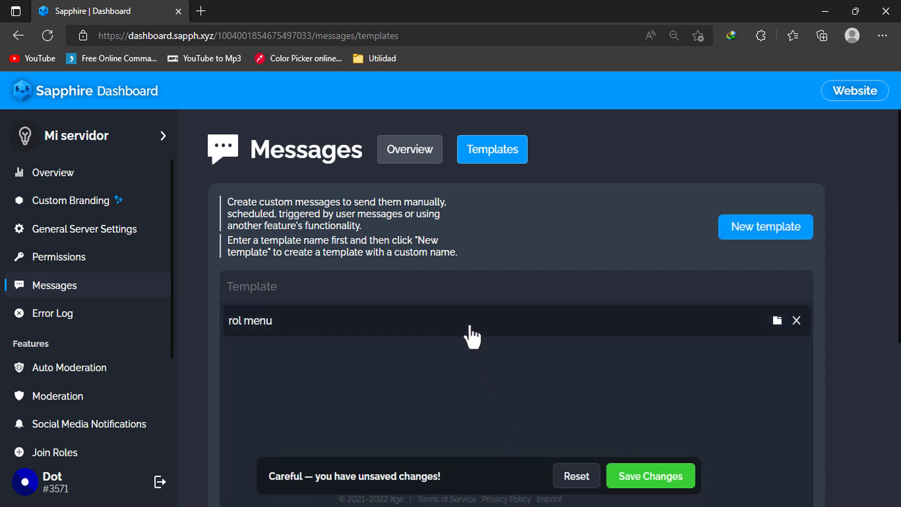
- Open the rol menu template for editing and delete its default message text
click(469, 325)
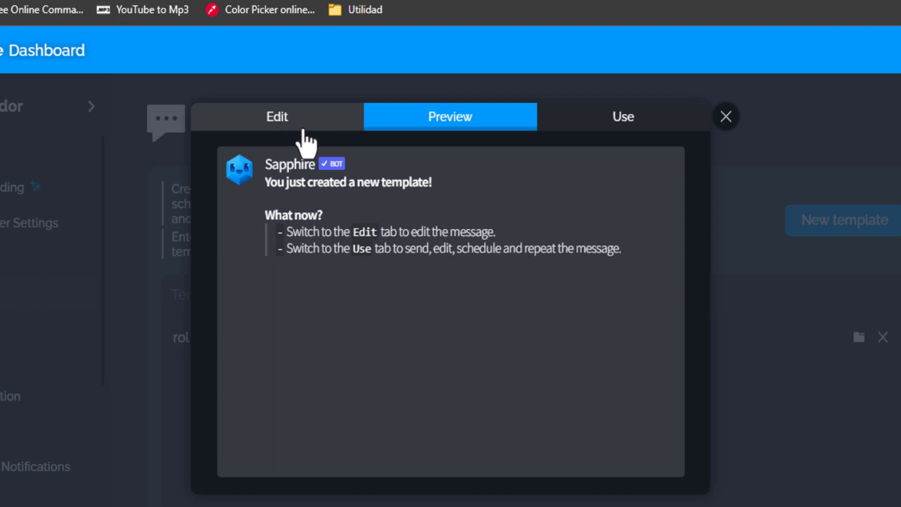
click(281, 123)
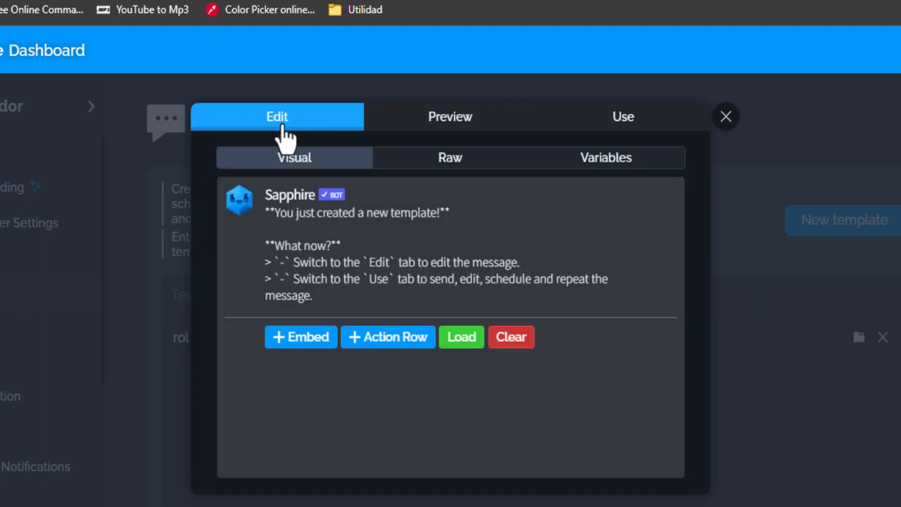
click(315, 229)
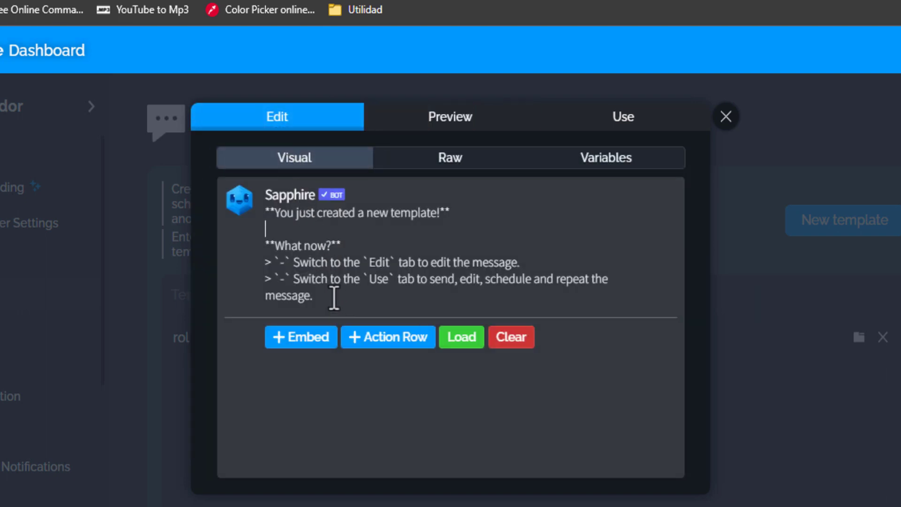
drag(332, 295, 266, 213)
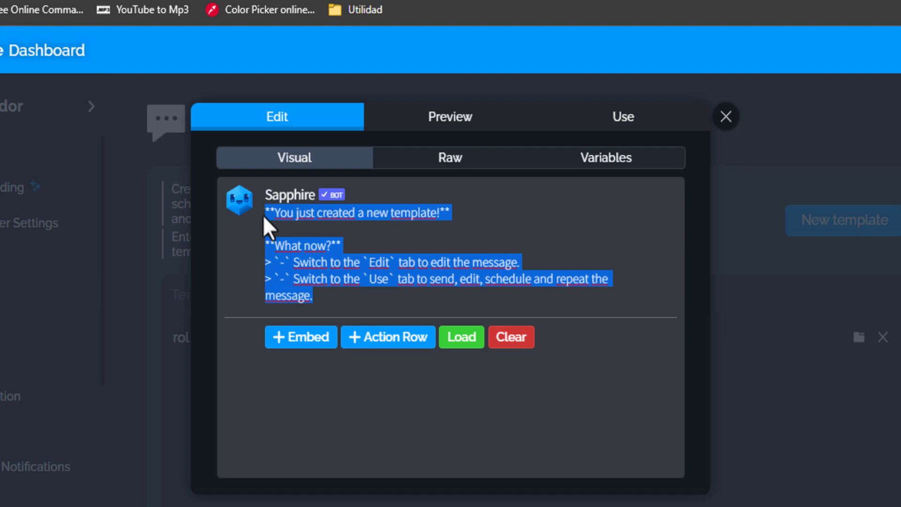
key(BackSpace)
text(dadsdas)
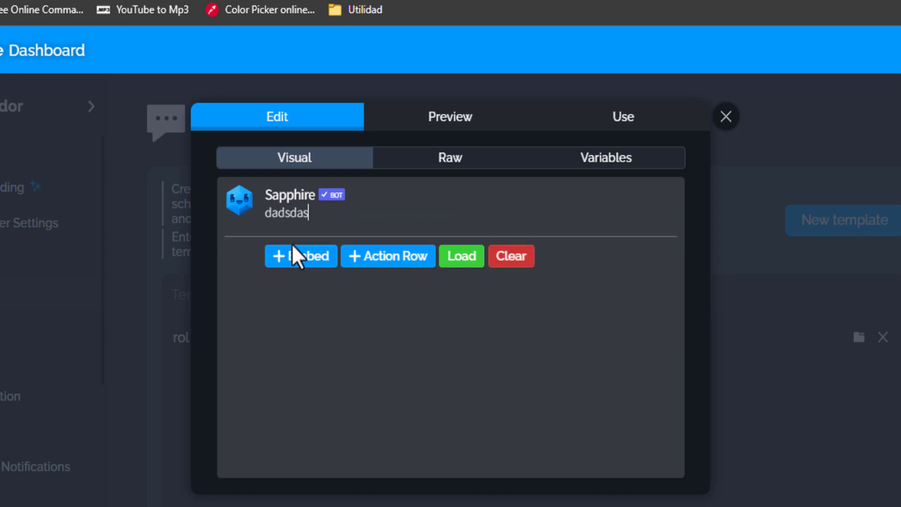
click(311, 267)
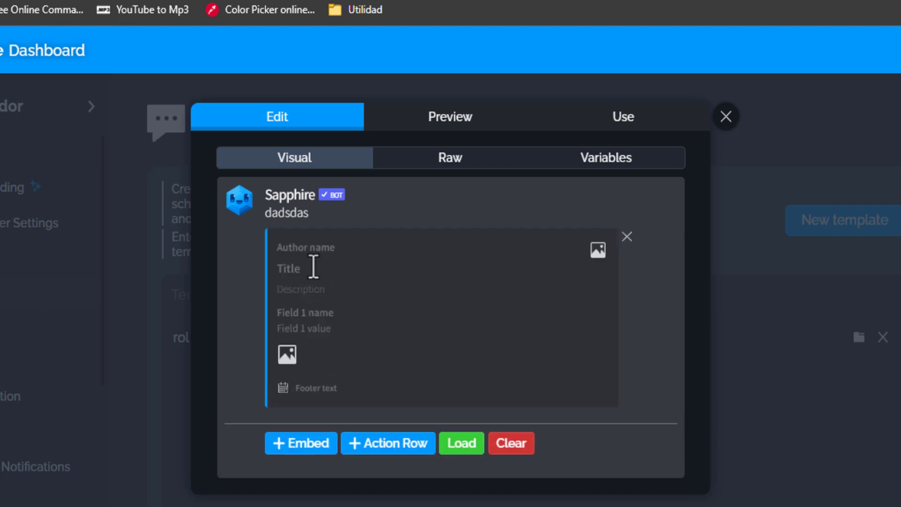
double_click(307, 214)
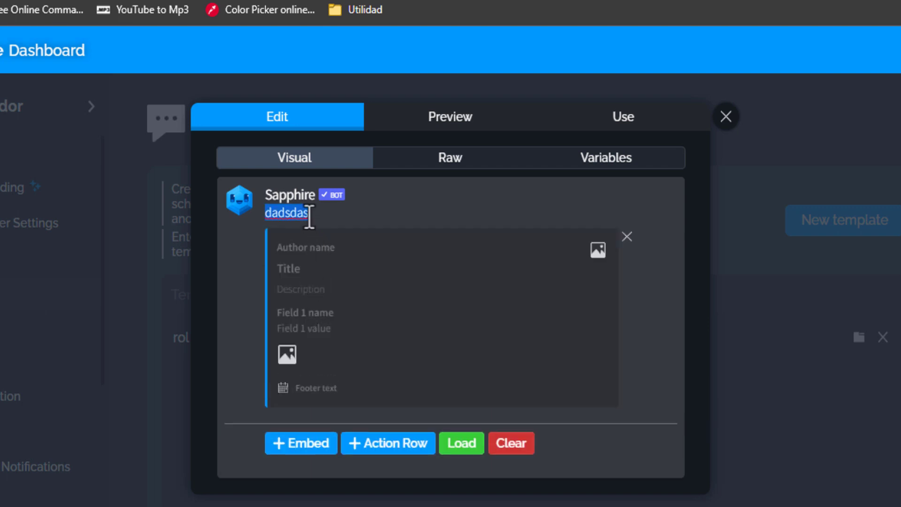
key(BackSpace)
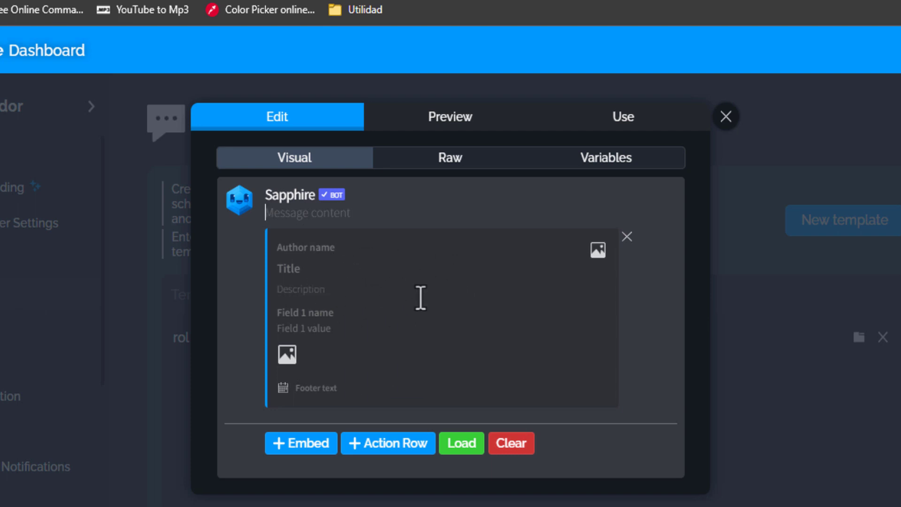
click(627, 236)
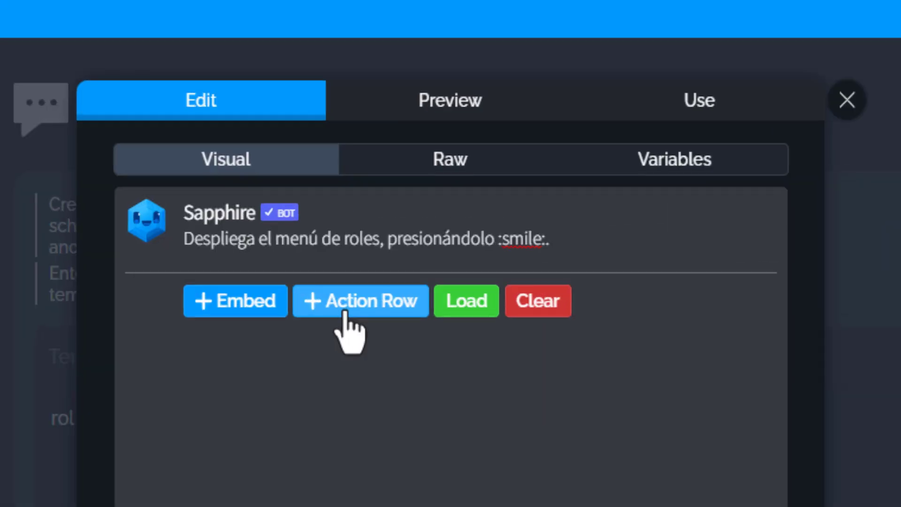
- Add an action row with a select menu to the message and set its placeholder to "¡Ábreme para recibir tus roles!"
click(346, 313)
click(341, 295)
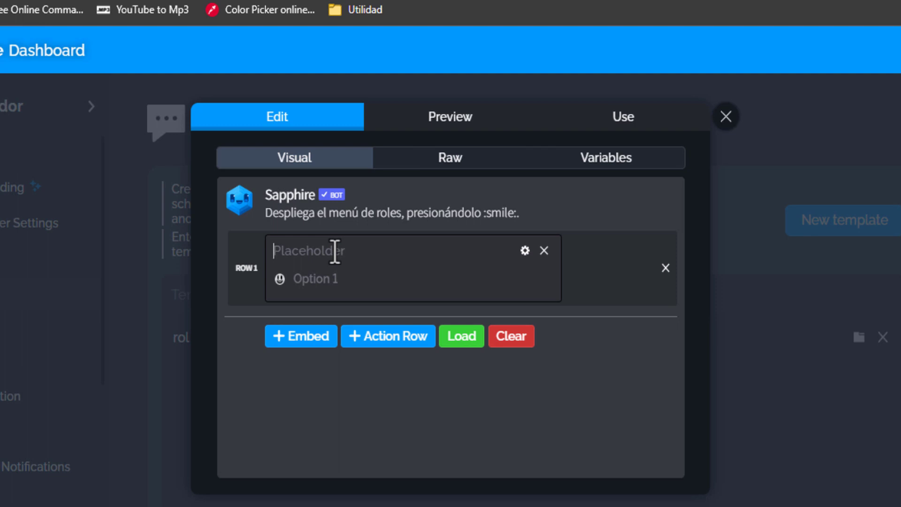
click(335, 251)
text(¡Ábreme para recibir tus roles!)
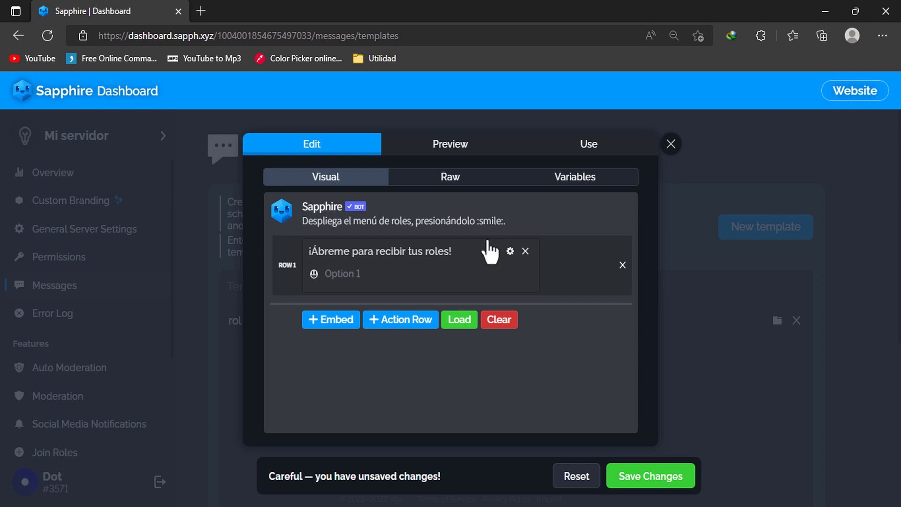
- Assign the Menu roles action to the message's select menu
click(510, 252)
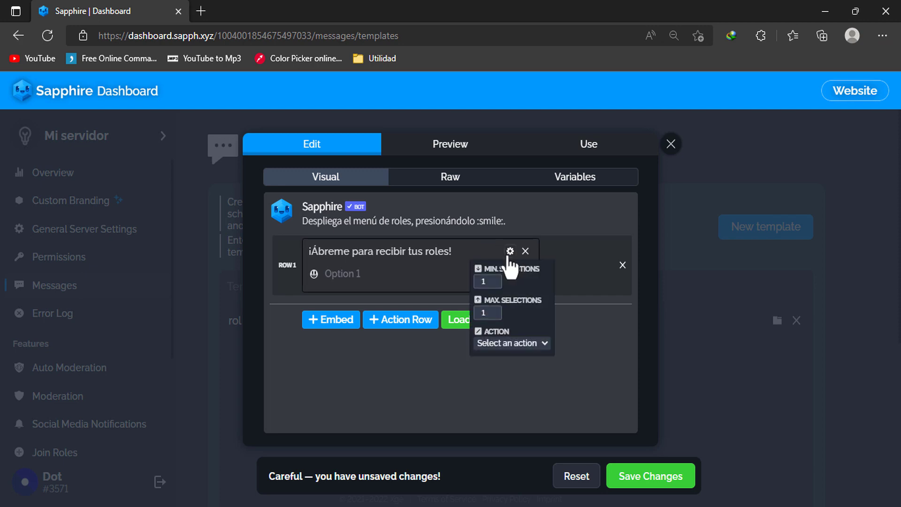
click(518, 342)
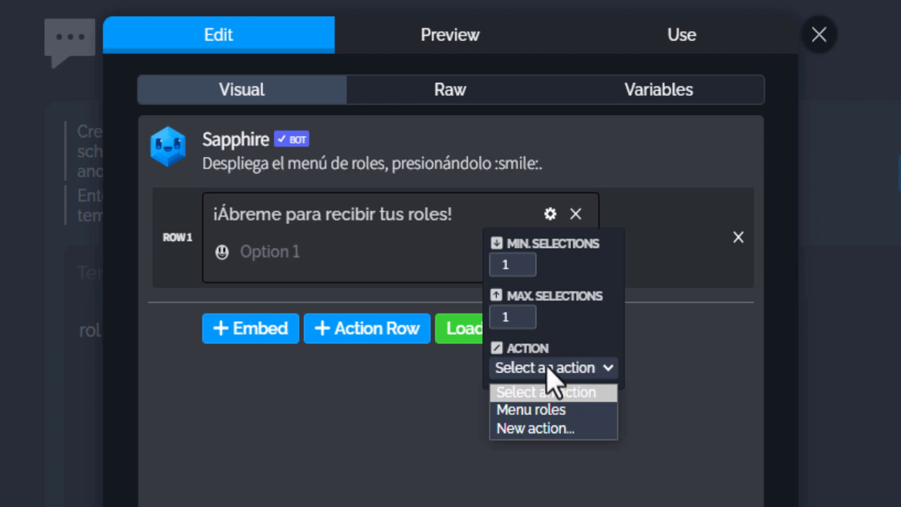
click(550, 413)
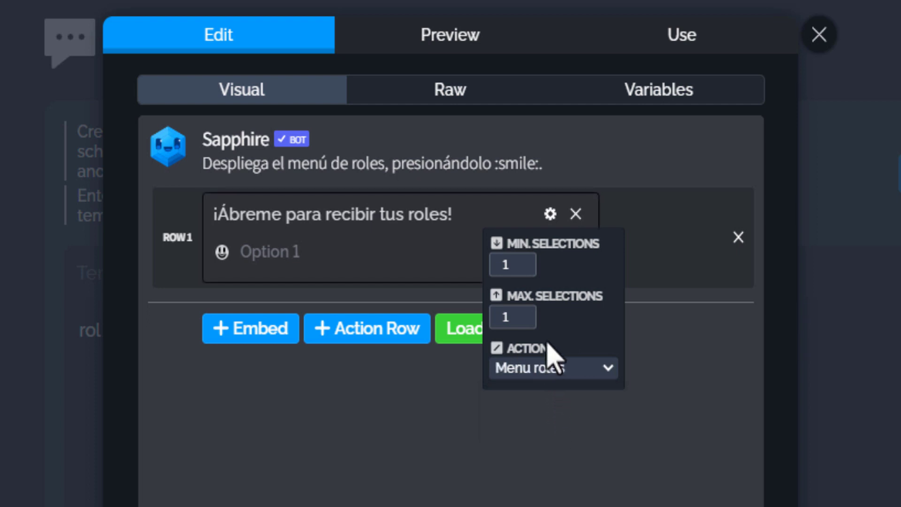
- Set the select menu's minimum selections to 0 and its maximum selections to 4
click(526, 260)
click(525, 260)
click(525, 268)
click(525, 268)
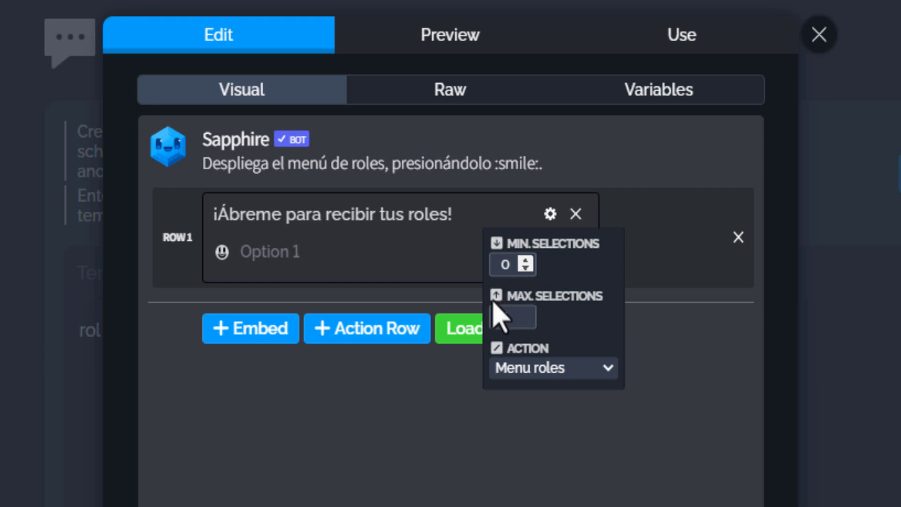
click(525, 312)
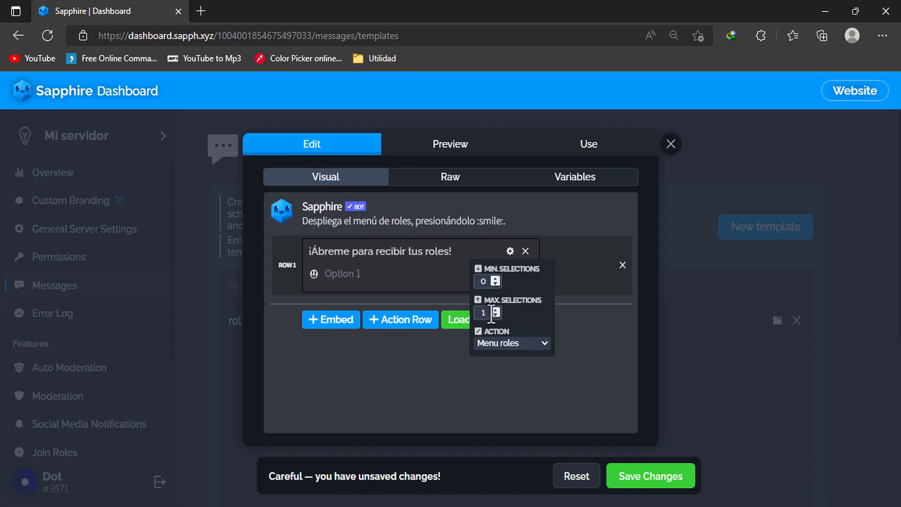
double_click(505, 317)
text(4)
click(589, 299)
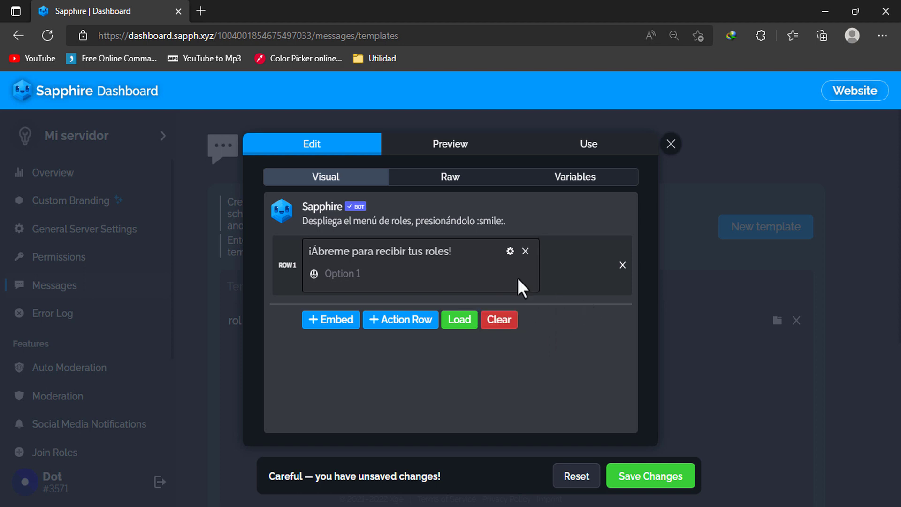
- Name the select menu's first option "Rol 1" and give it the description "Disfruta del siguiente color"
click(356, 281)
text(Rol 1)
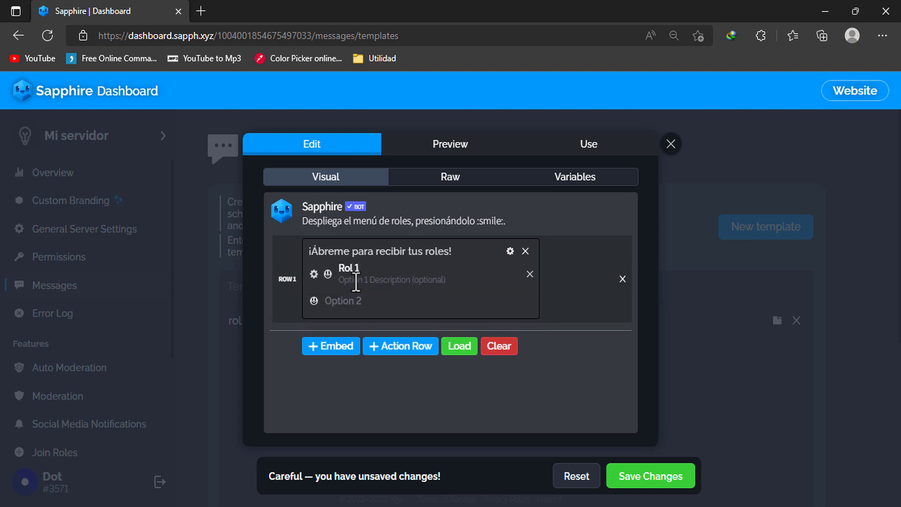
click(356, 281)
text(Disfruta del siguiente color)
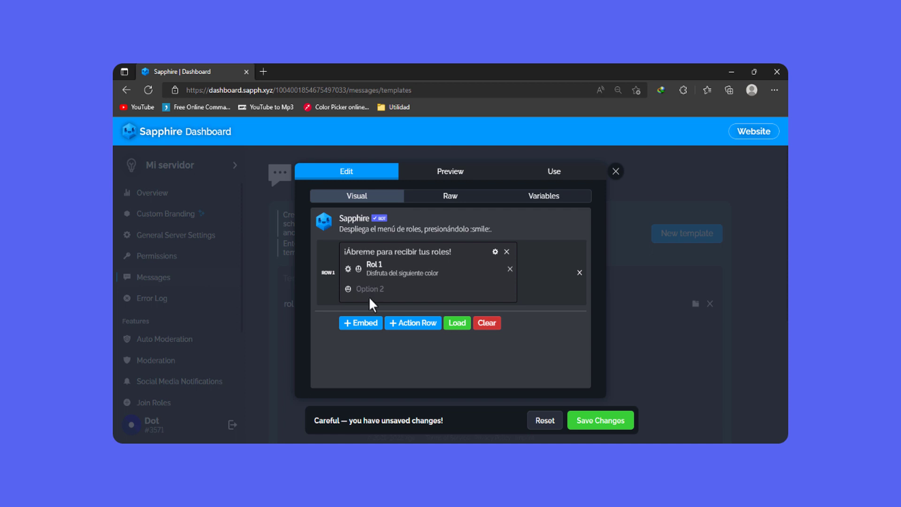
- Add three more options to the select menu, named "Rol 2", "Rol 3" and "Rol 4"
text(R)
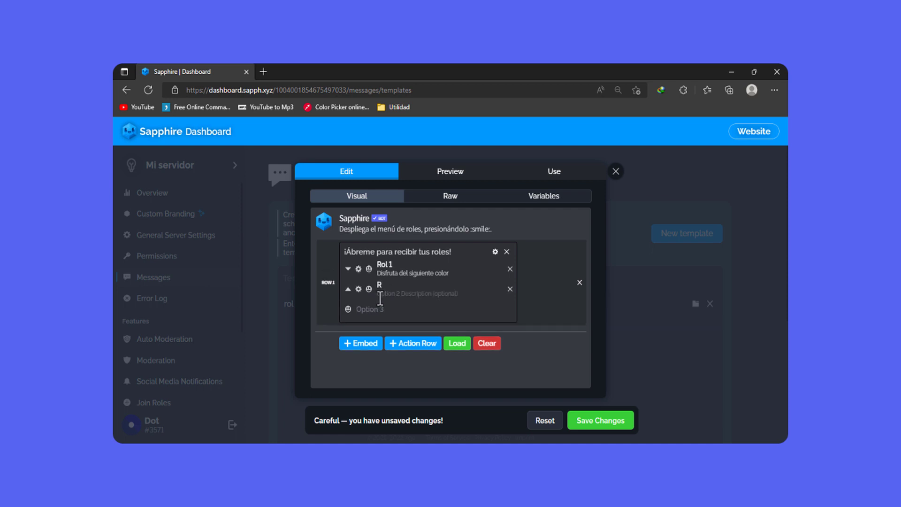
text(ol 2)
click(387, 309)
text(R)
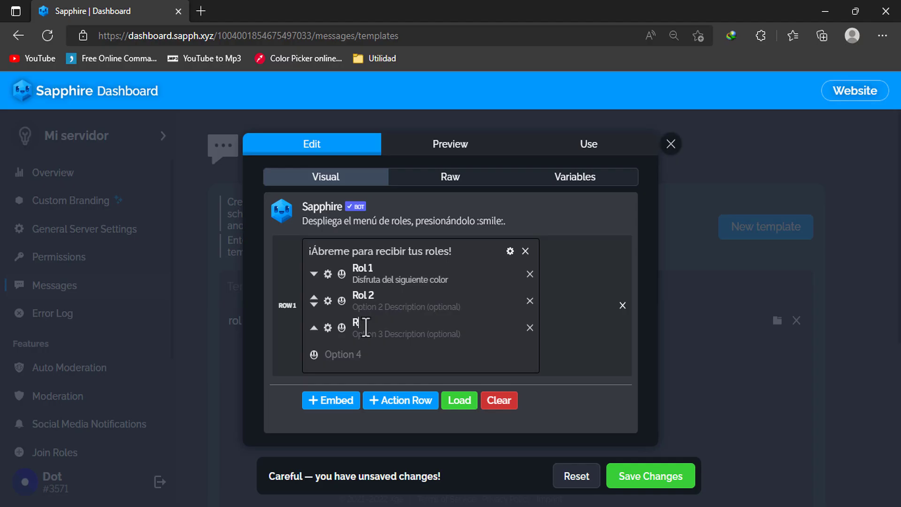
text(ol 3)
text(R)
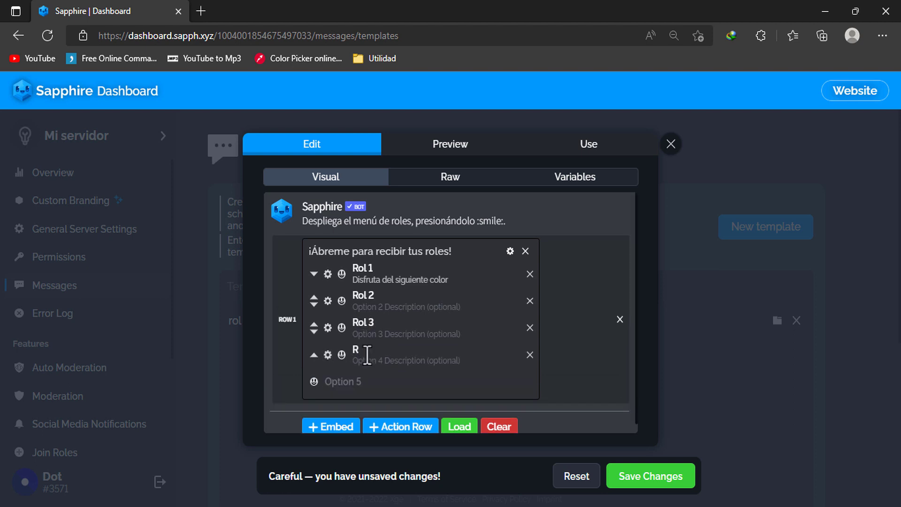
text(ol 4)
- Assign the Rol 1 action to the select menu's Rol 1 option and the Rol 2 action to its Rol 2 option
click(327, 275)
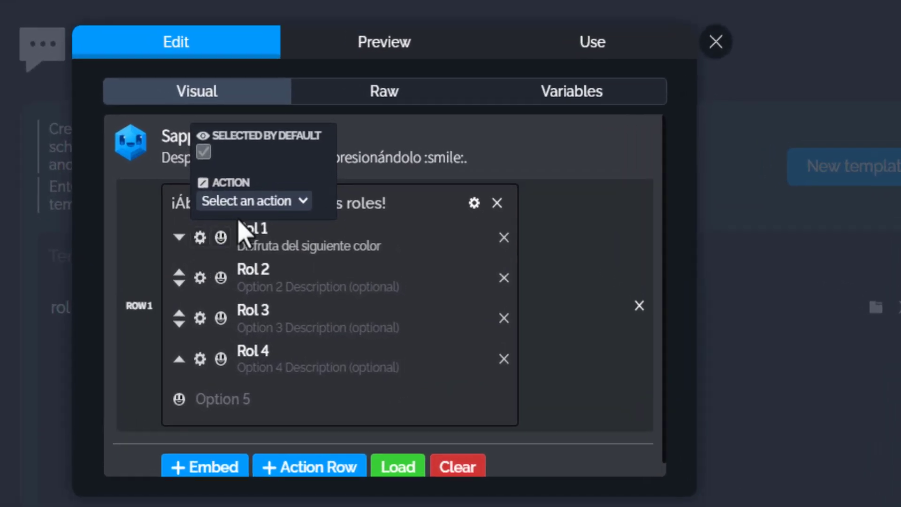
click(283, 202)
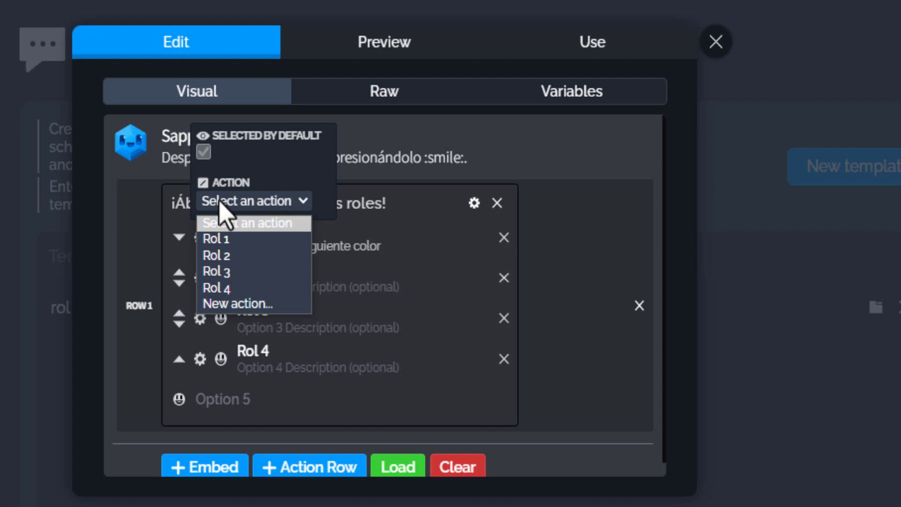
click(276, 242)
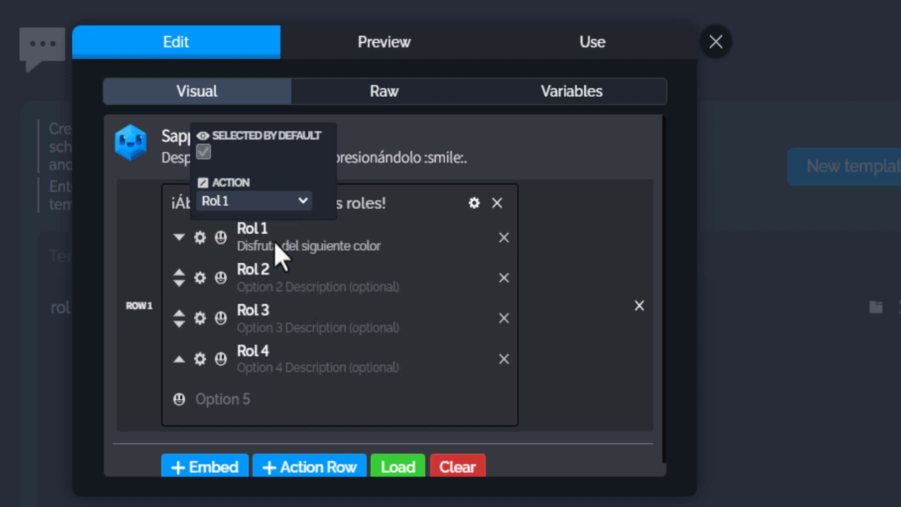
click(201, 278)
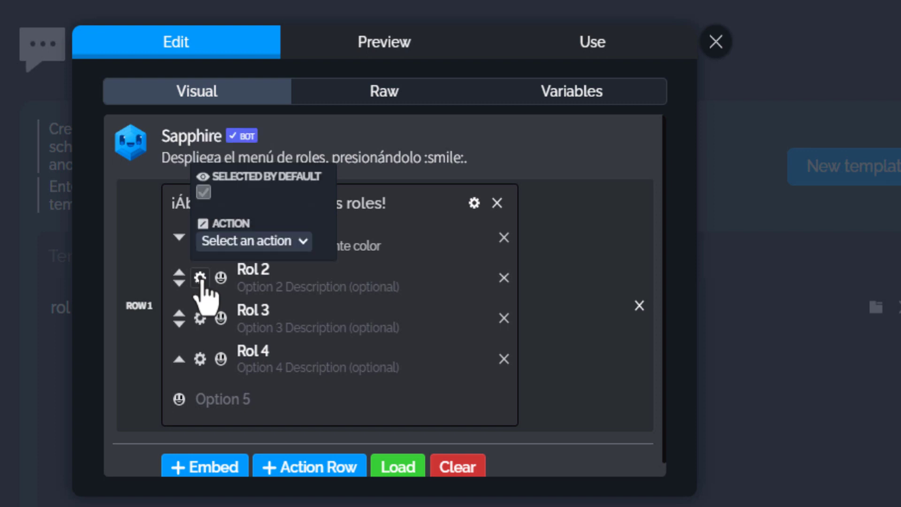
click(259, 244)
click(263, 296)
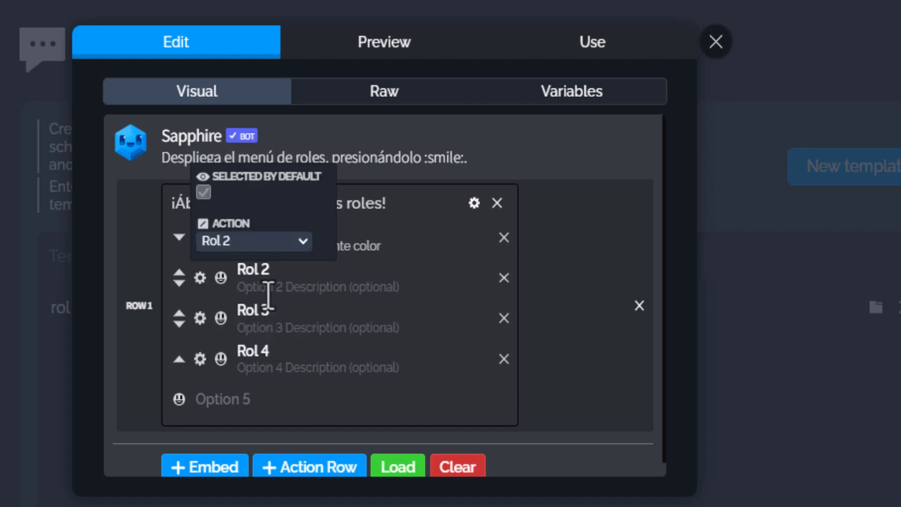
- Assign the Rol 3 and Rol 4 actions to the select menu options of the same names, and save the template changes
click(200, 319)
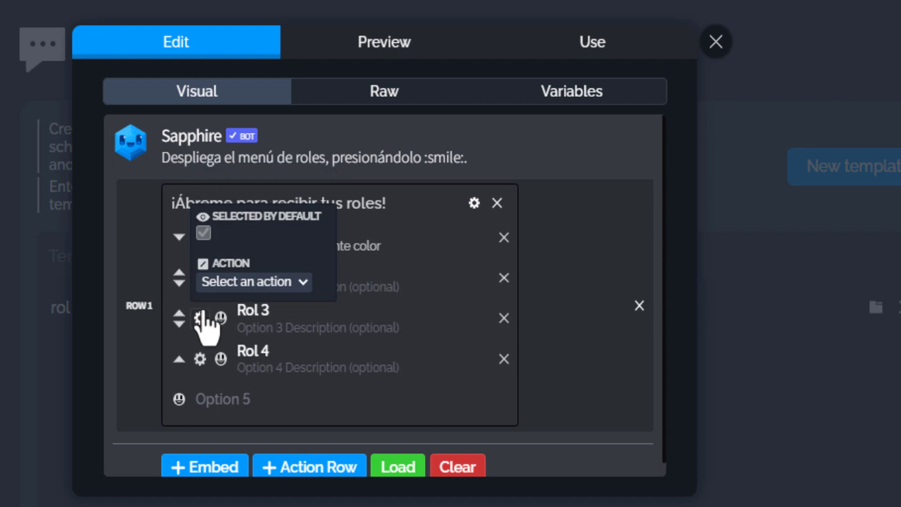
click(261, 281)
click(296, 352)
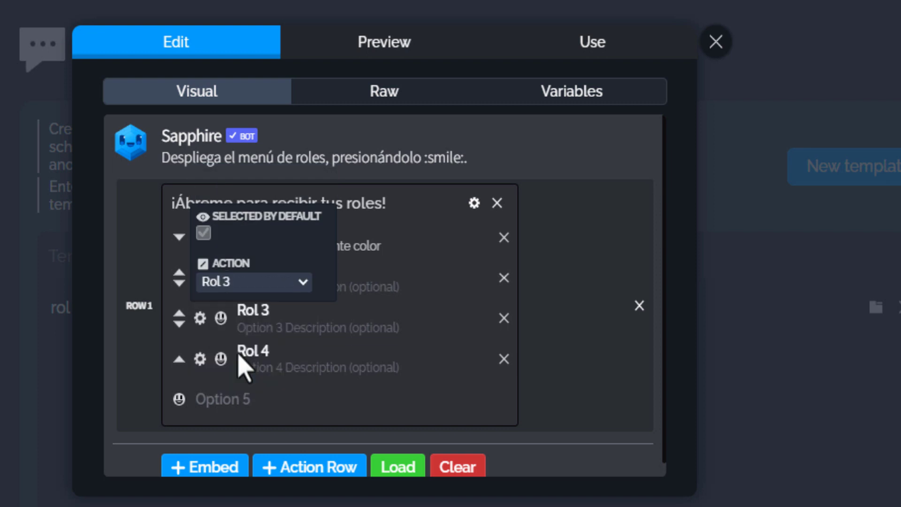
click(201, 359)
click(242, 323)
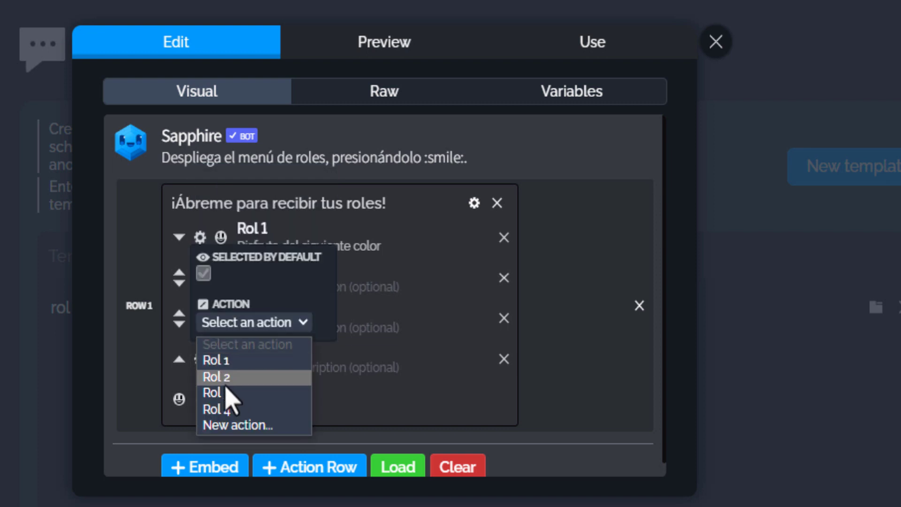
click(241, 409)
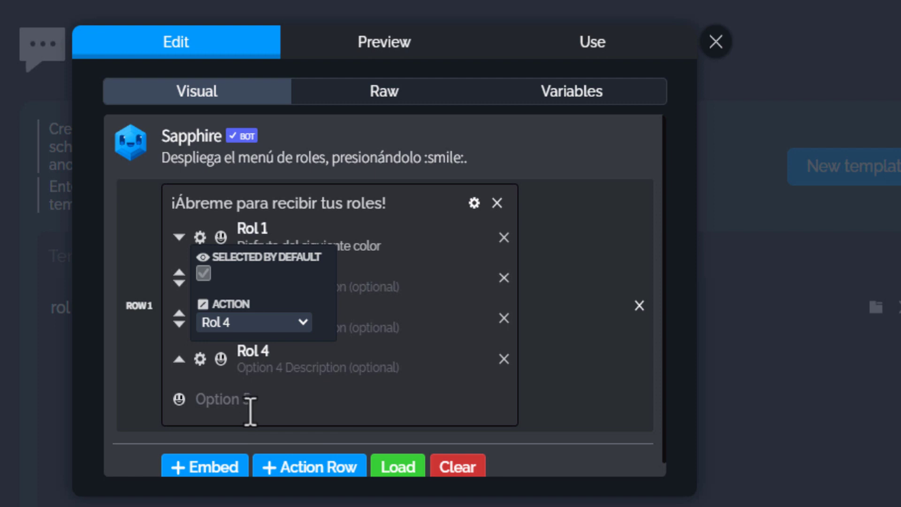
click(268, 433)
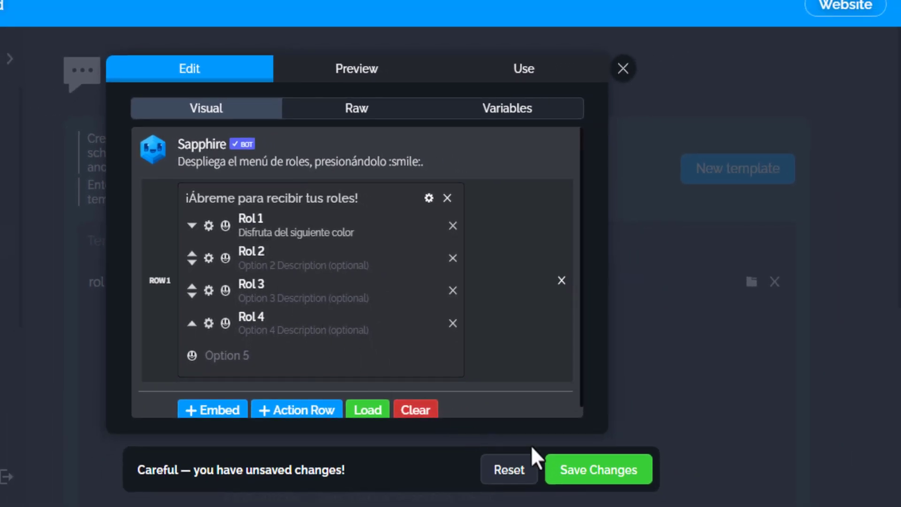
click(590, 471)
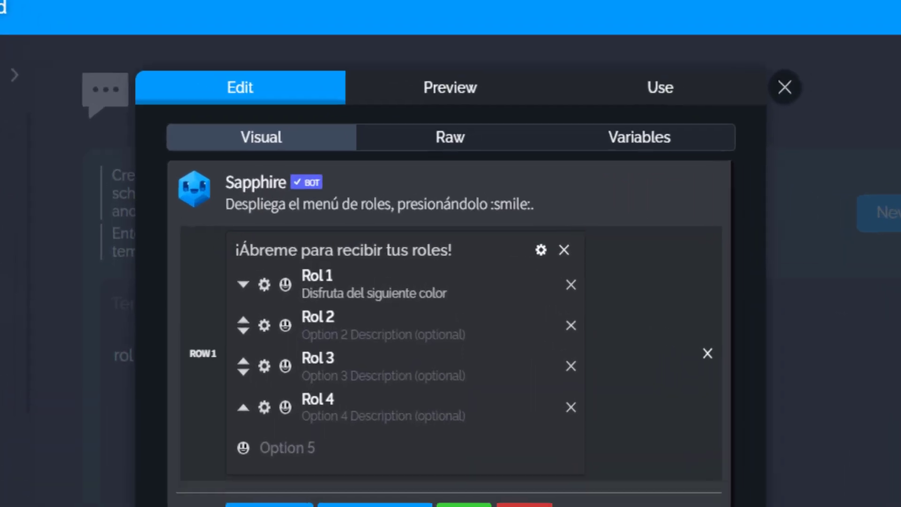
- Send the message template to the #bienvenida channel
click(660, 92)
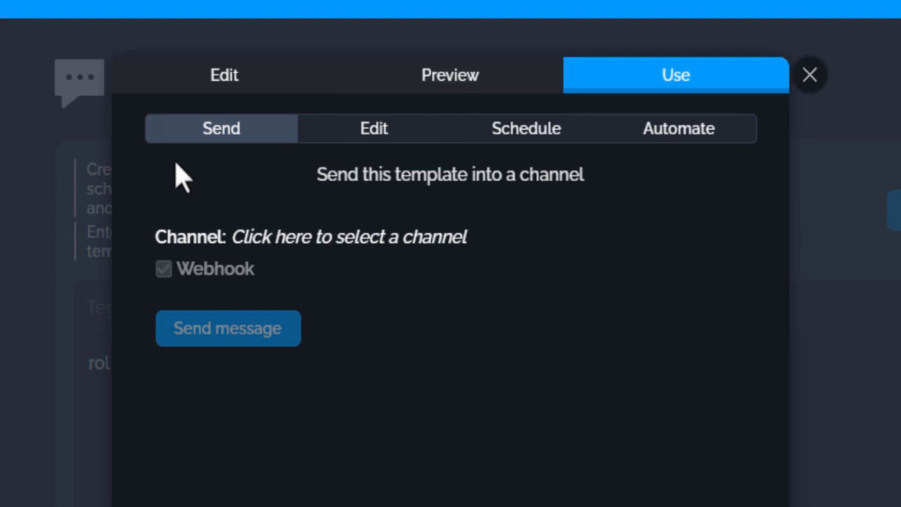
click(301, 244)
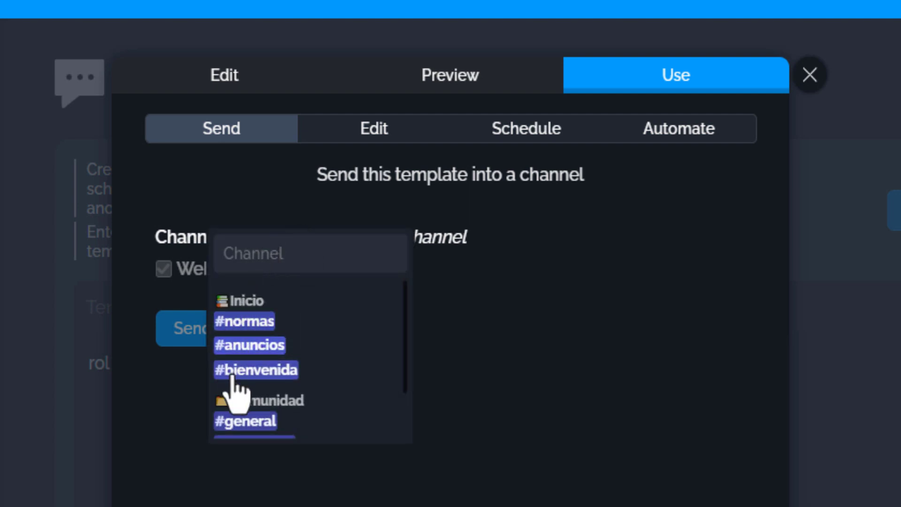
click(278, 375)
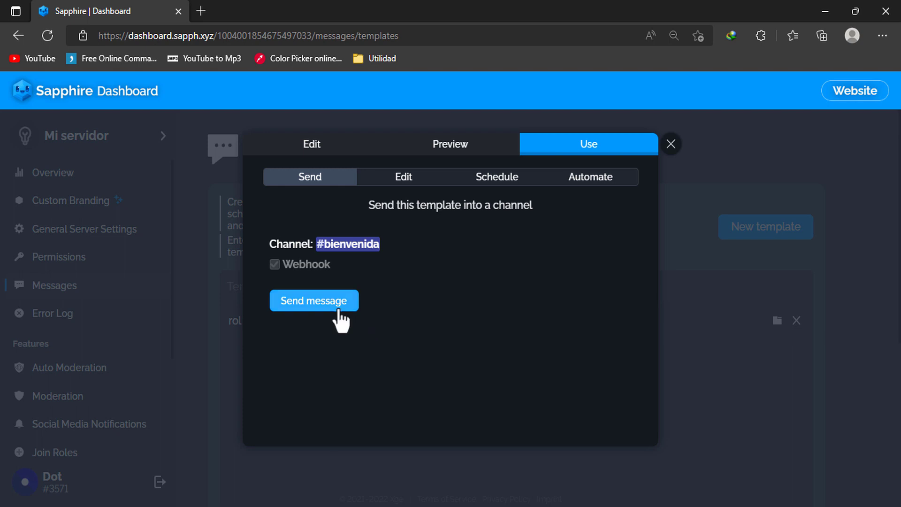
click(334, 305)
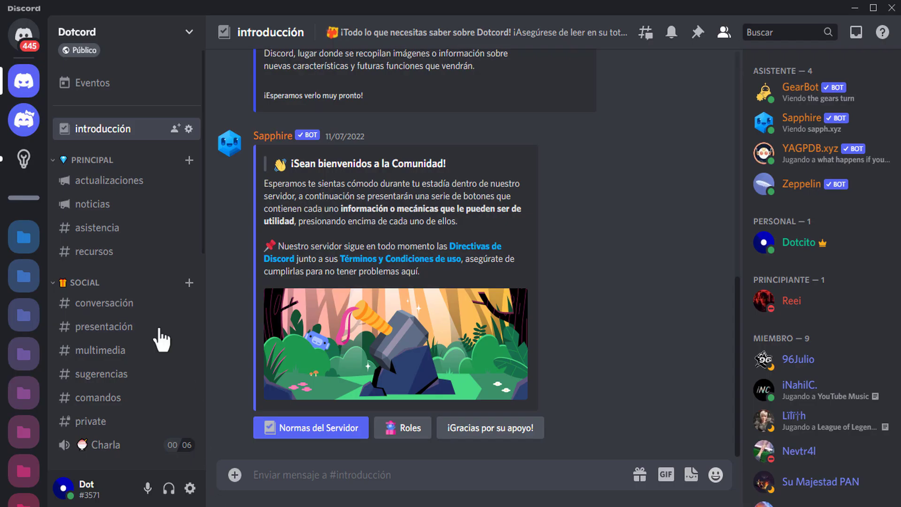
- Switch to Discord and select Rol 1 from the role menu in the #bienvenida channel of Mi servidor
click(21, 162)
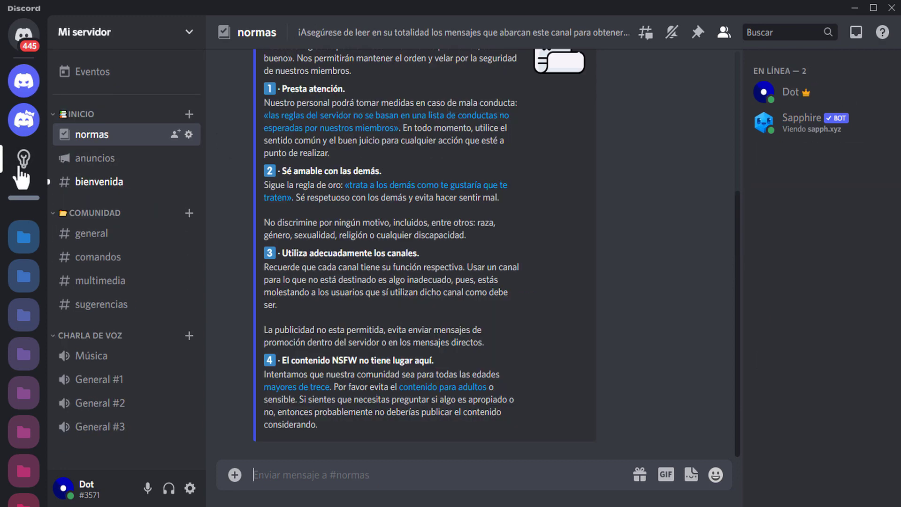
click(107, 183)
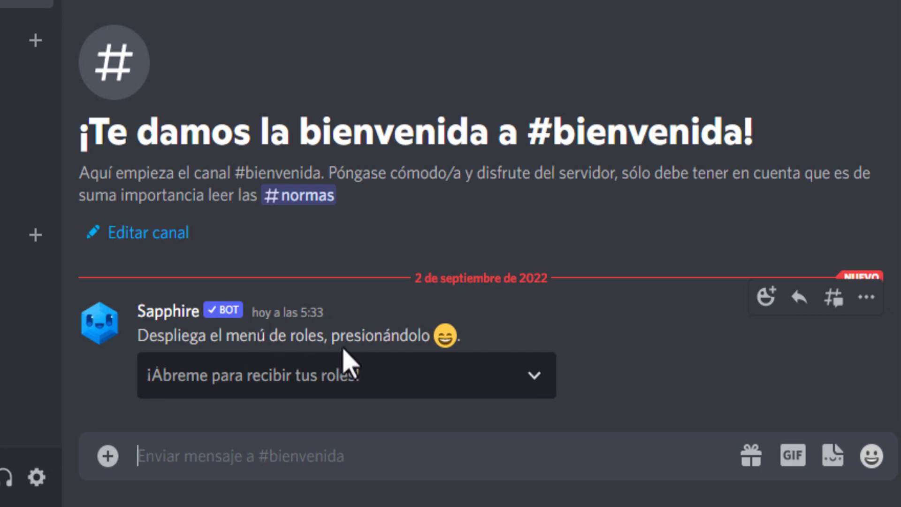
click(290, 396)
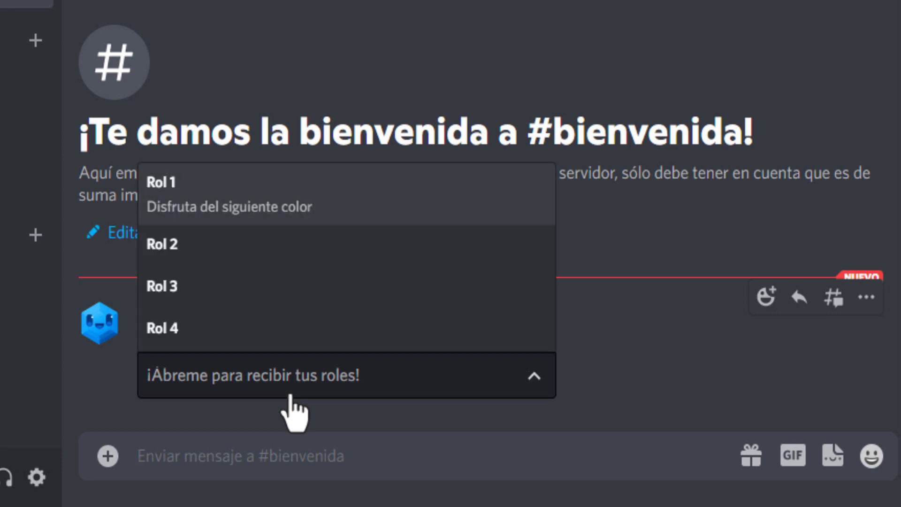
click(283, 206)
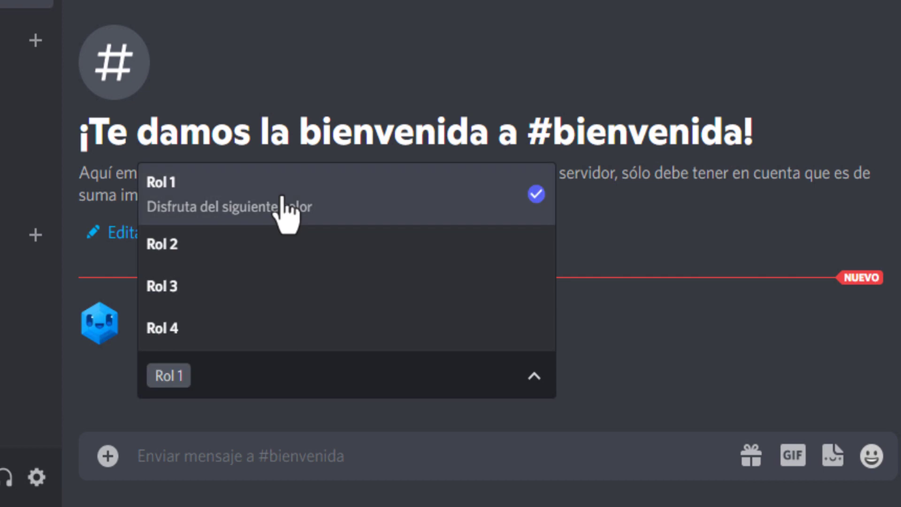
click(389, 78)
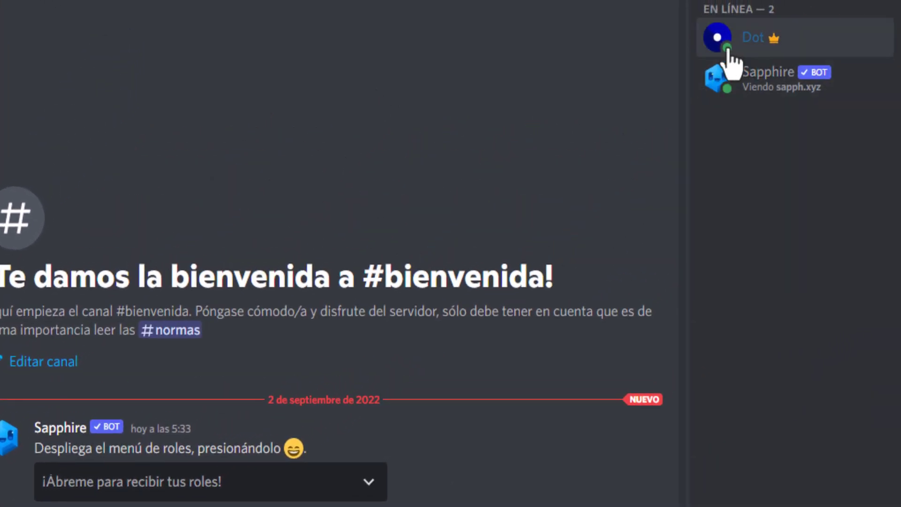
- Check the roles listed on the server owner's member profile
click(732, 57)
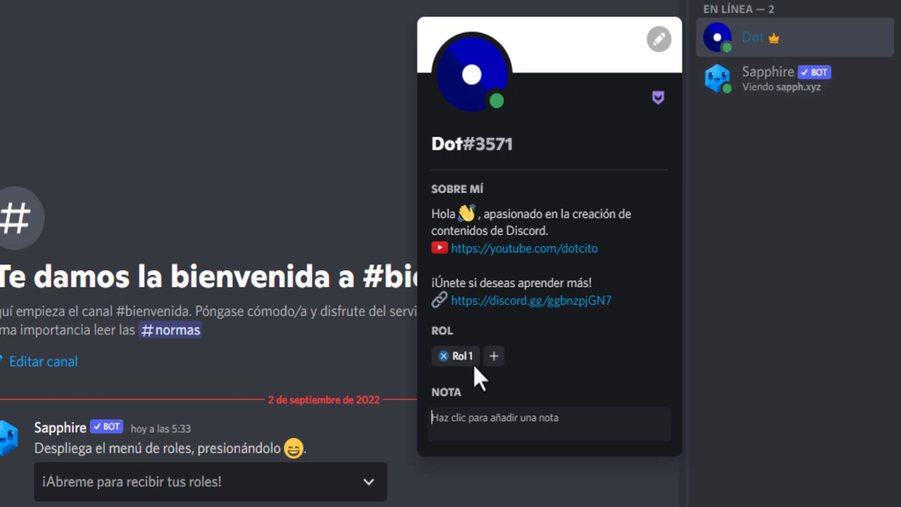
click(300, 403)
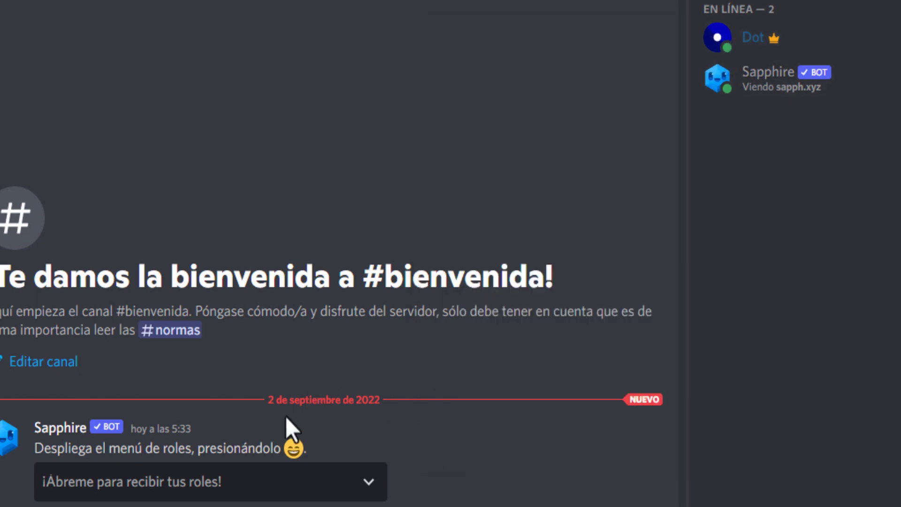
- Select Rol 2, Rol 3 and Rol 4 together from the role menu in #bienvenida and apply the selection
click(253, 491)
click(178, 373)
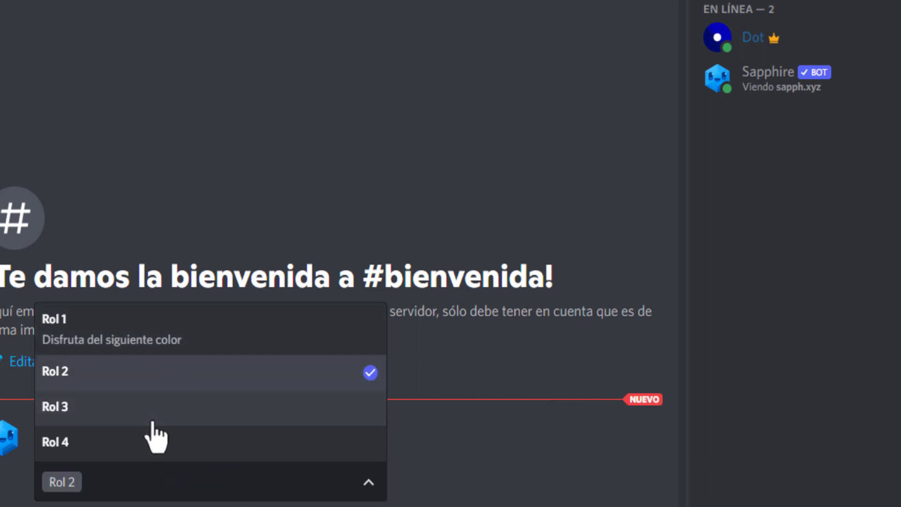
click(146, 415)
click(146, 441)
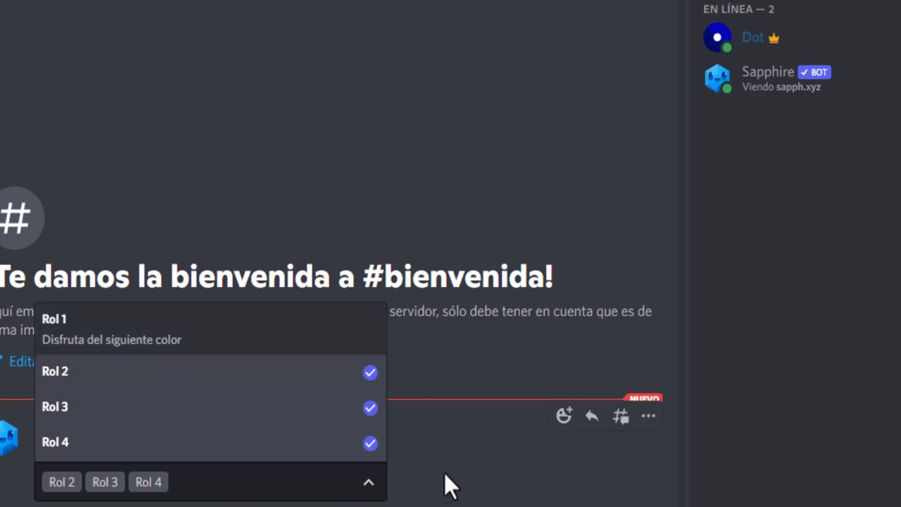
click(472, 468)
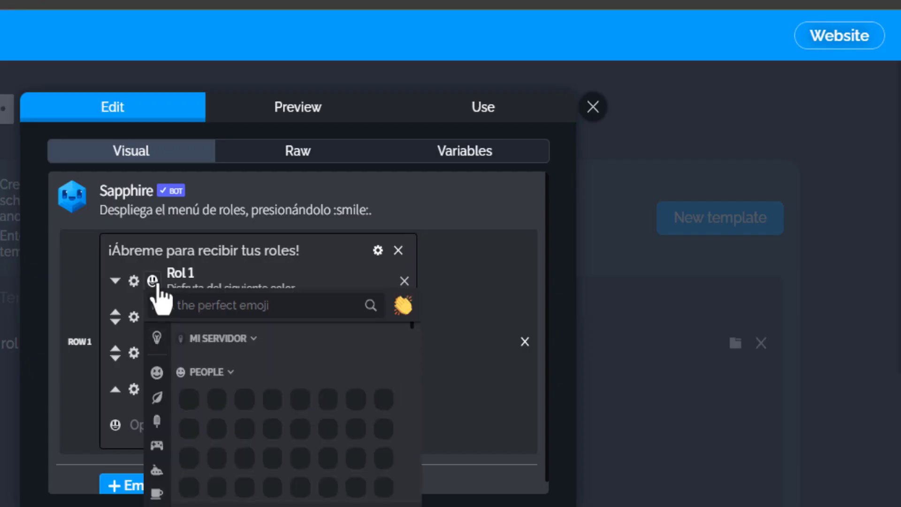
- In the Sapphire template, give Rol 1 a smiling emoji, Rol 2 a sweating smile, Rol 3 a relieved face and Rol 4 a tongue-out face
click(235, 408)
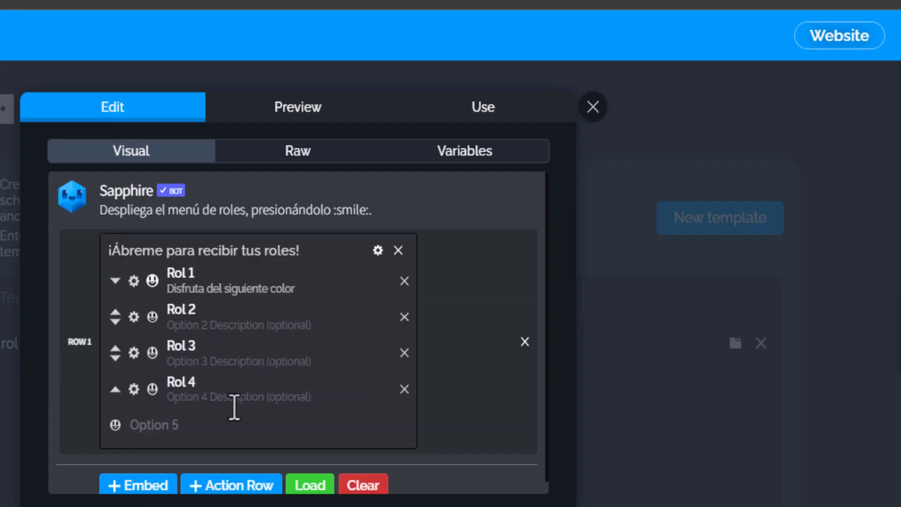
click(152, 317)
click(332, 434)
click(153, 353)
click(368, 245)
click(152, 389)
click(197, 334)
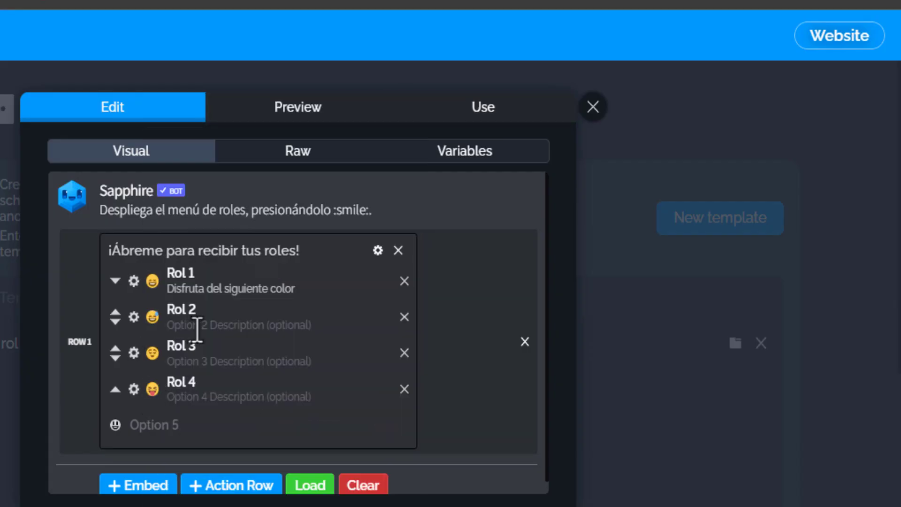